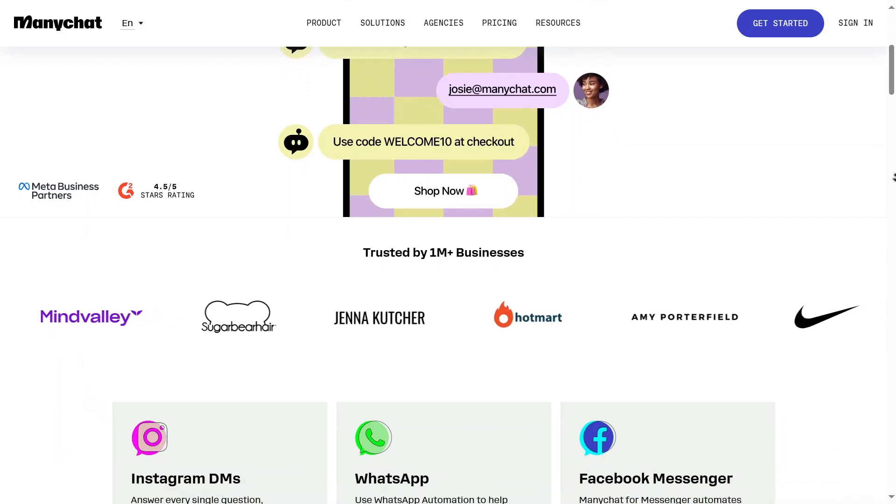
Examine the home page's supported channels and chat marketing features, from lead generation to automatic replies, and return to its beginning
scroll(894, 178, "down", 3)
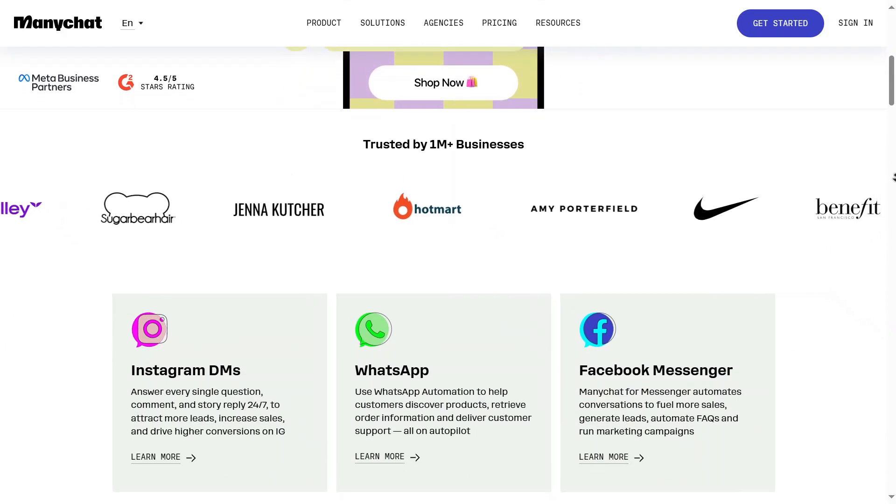
scroll(894, 177, "down", 3)
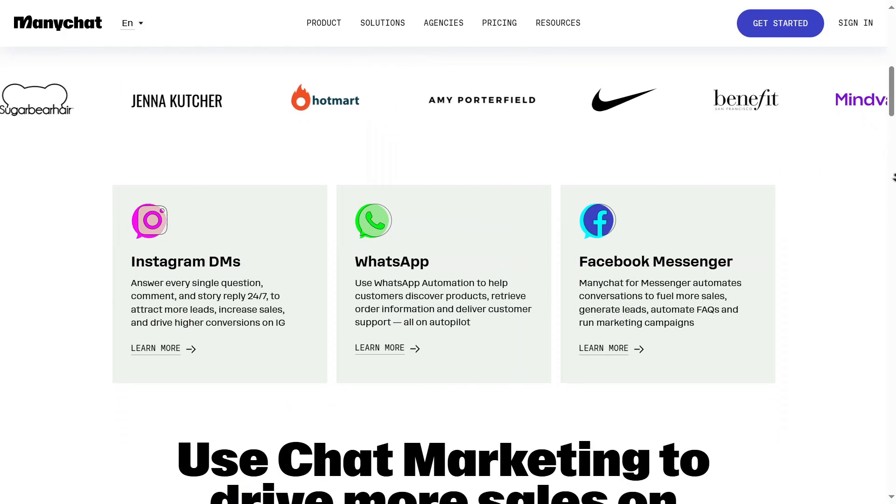
scroll(894, 177, "down", 3)
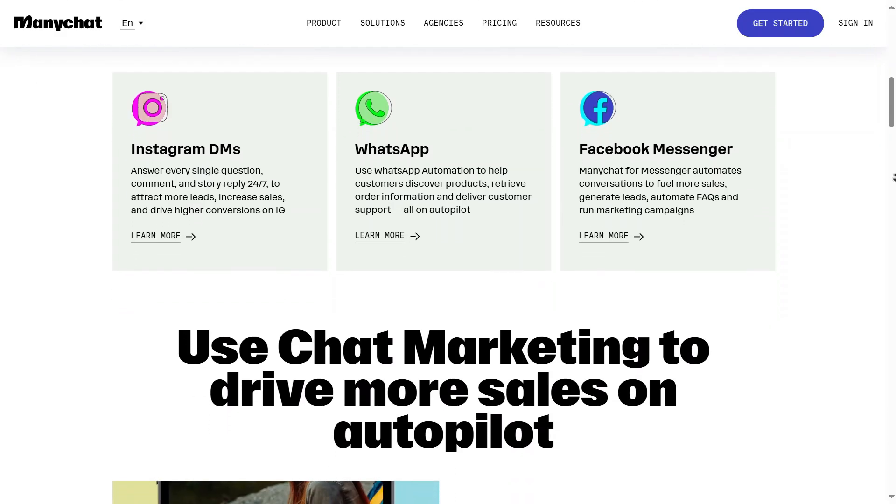
scroll(894, 177, "down", 3)
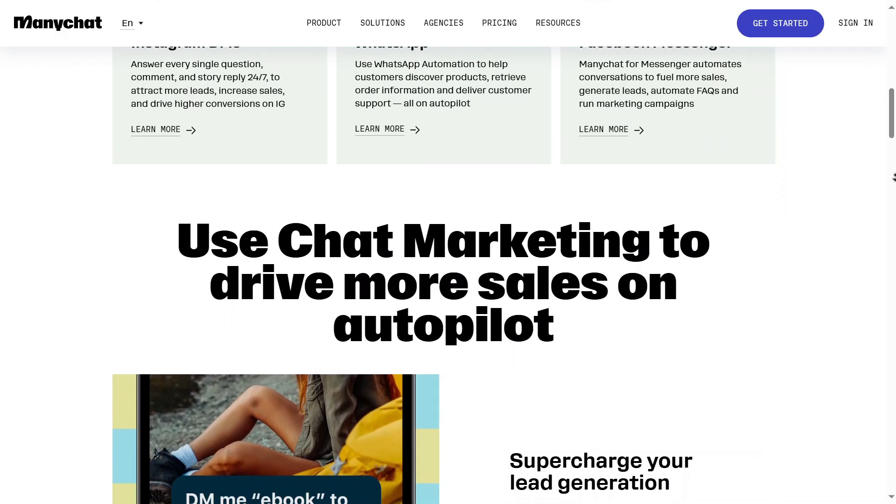
scroll(893, 177, "down", 3)
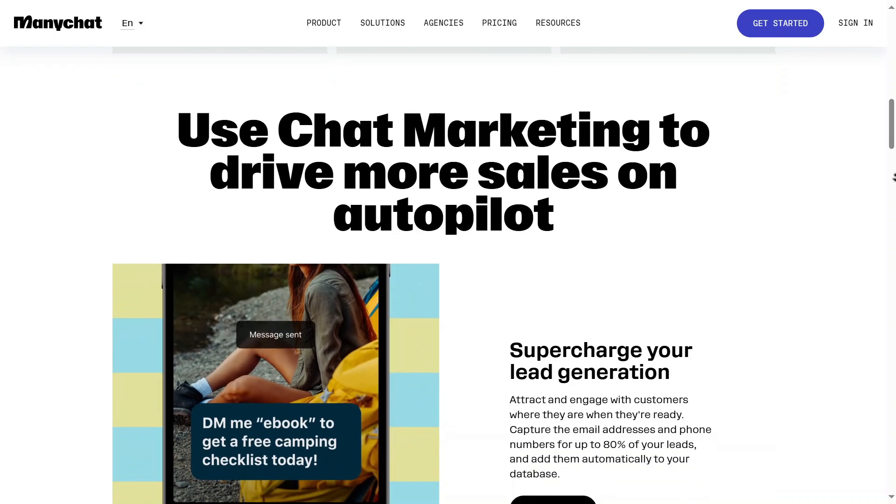
scroll(893, 177, "down", 3)
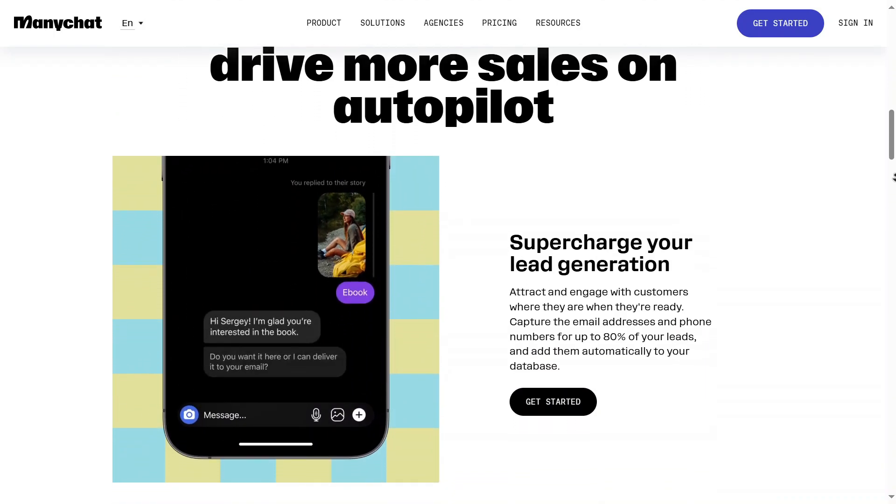
scroll(893, 178, "down", 3)
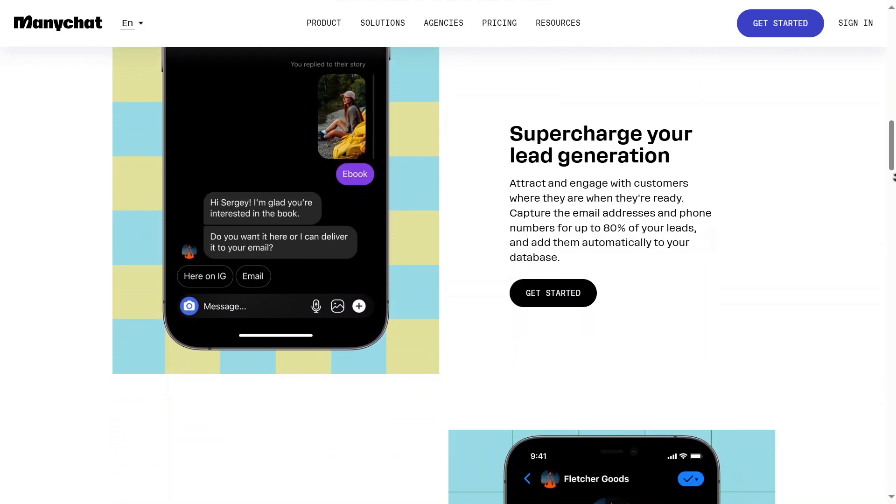
scroll(894, 178, "down", 3)
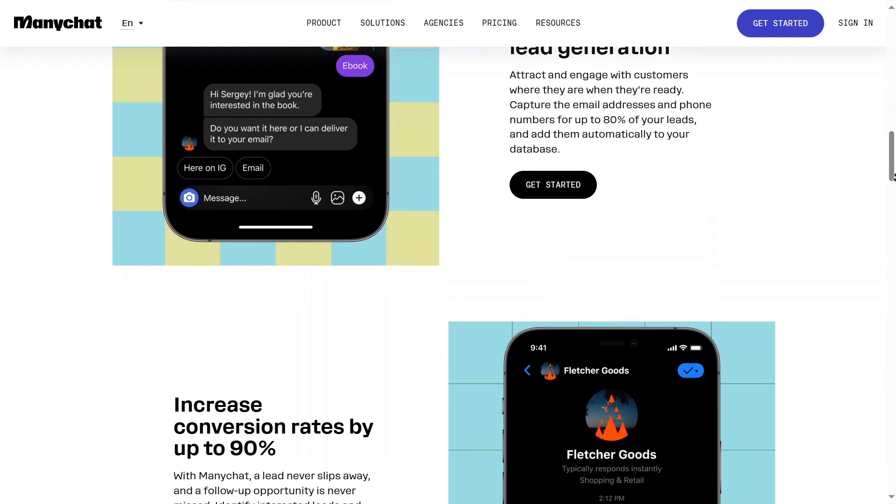
scroll(894, 178, "down", 3)
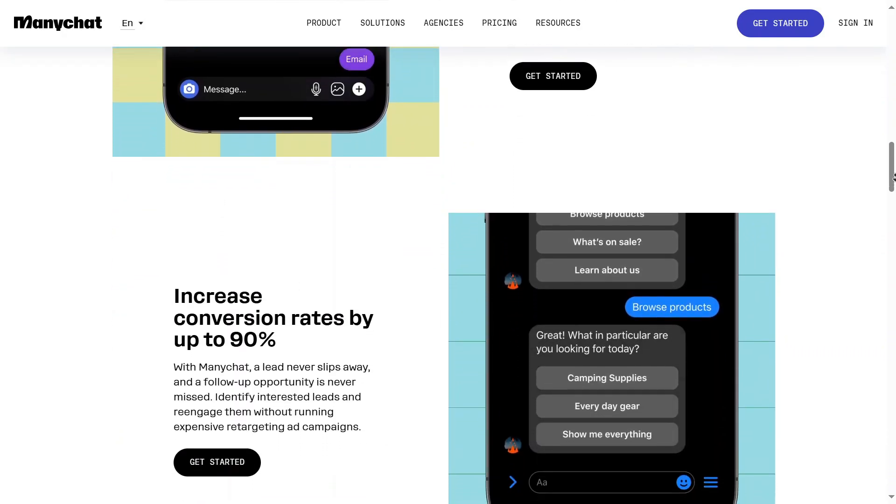
scroll(893, 177, "down", 3)
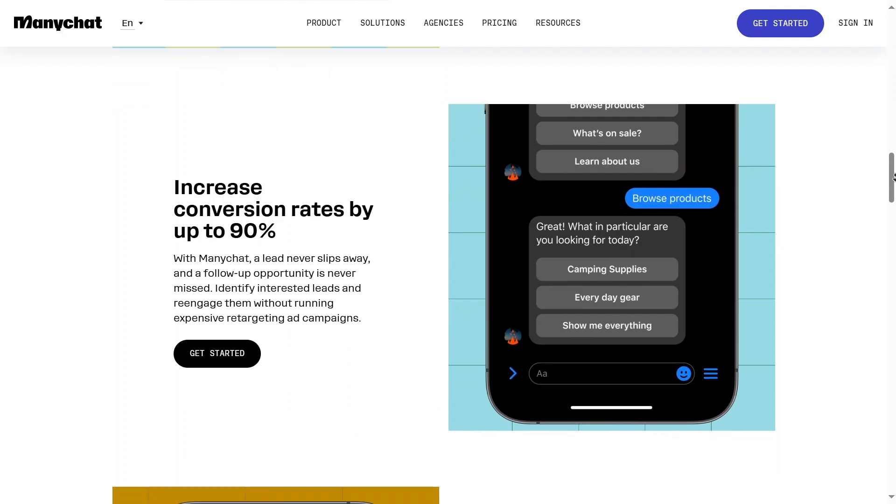
scroll(892, 182, "down", 4)
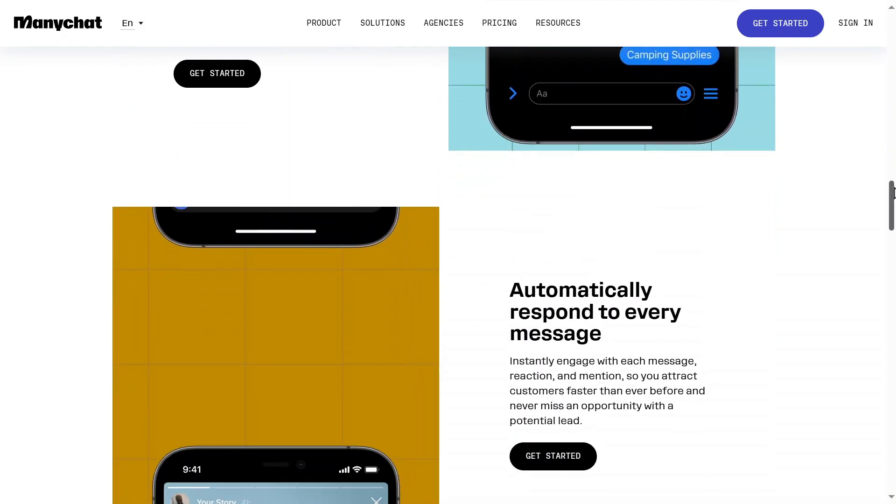
left_click_drag(893, 216, 893, 21)
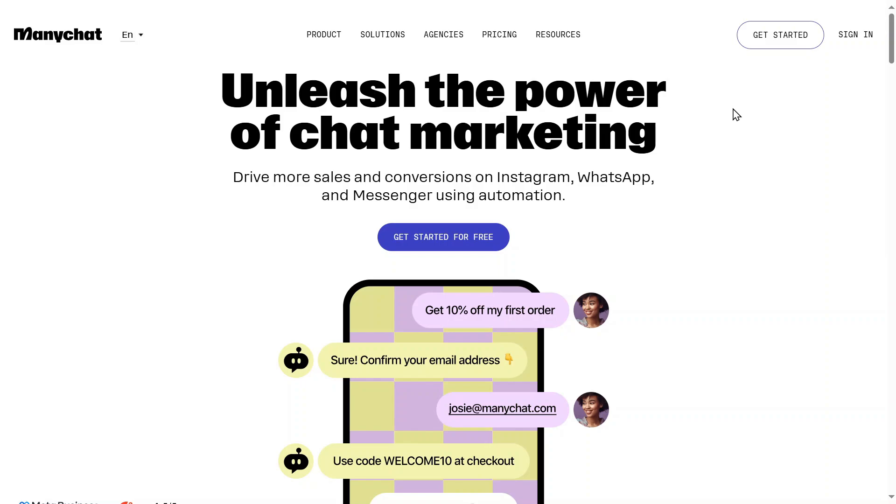
Start a new Manychat account with Instagram as the first channel, signing up through Google
left_click(792, 41)
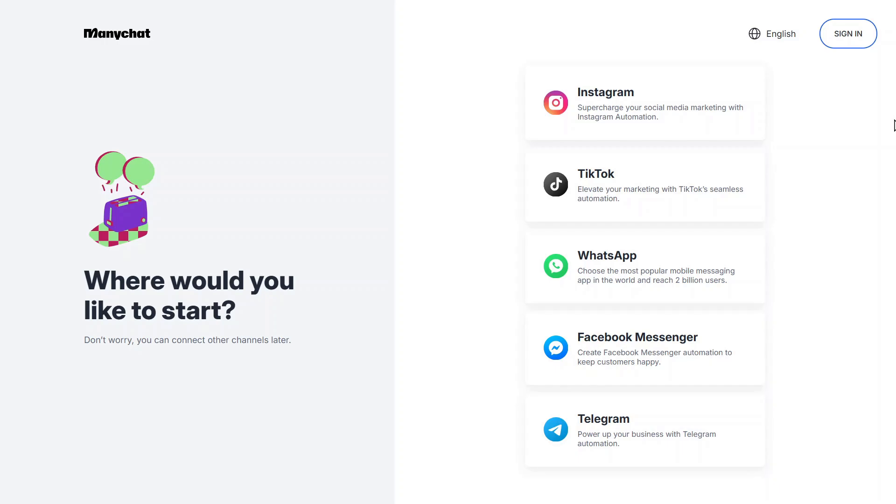
left_click(663, 126)
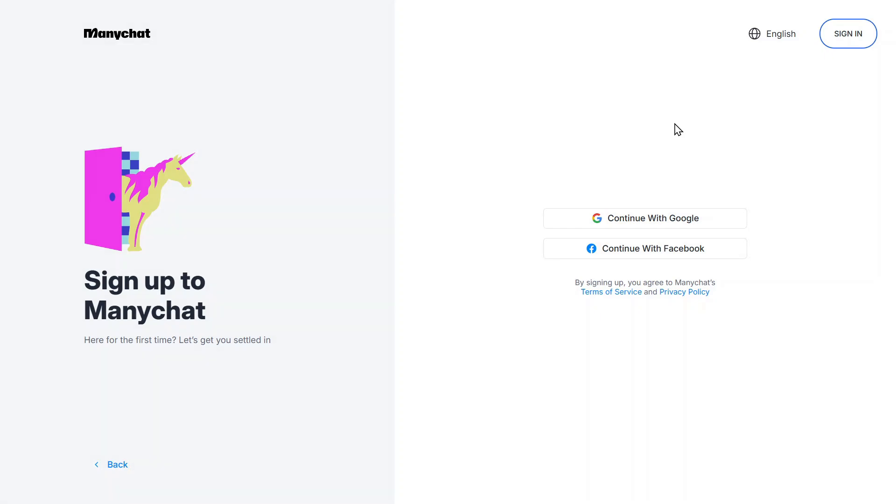
left_click(671, 229)
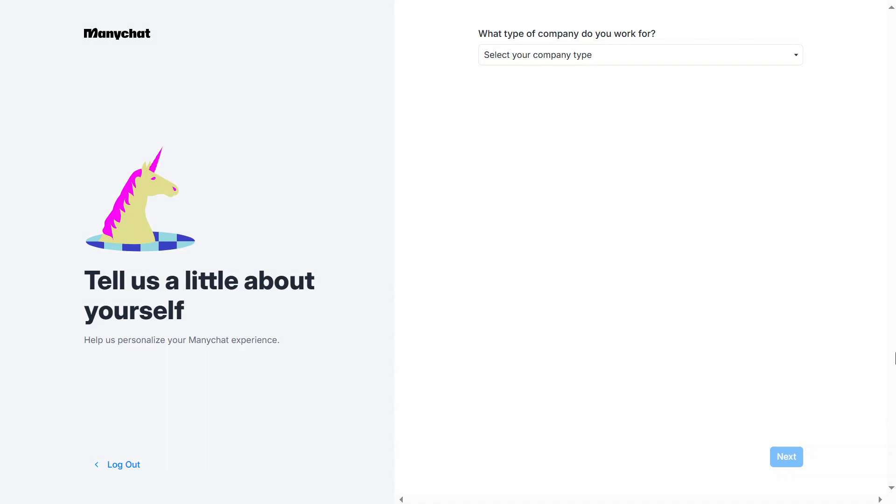
Set the company type to Solopreneur / Freelancer and continue to the Instagram connection
left_click(718, 63)
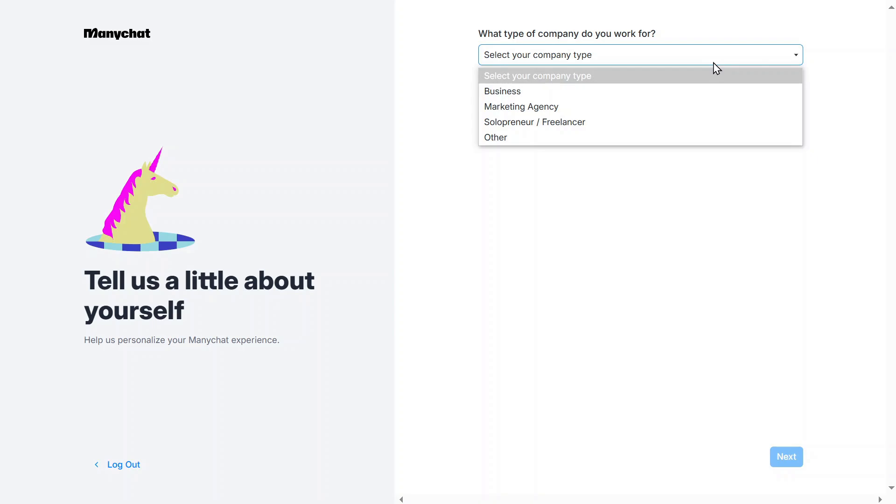
left_click(710, 129)
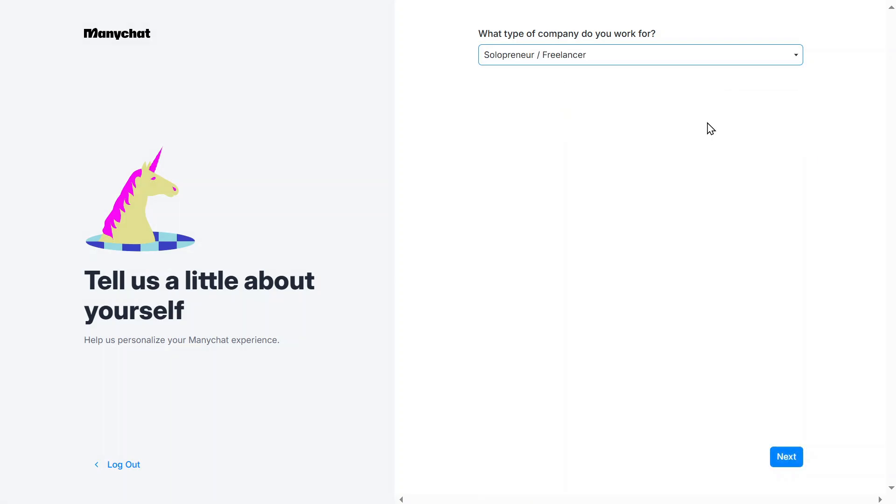
left_click(778, 464)
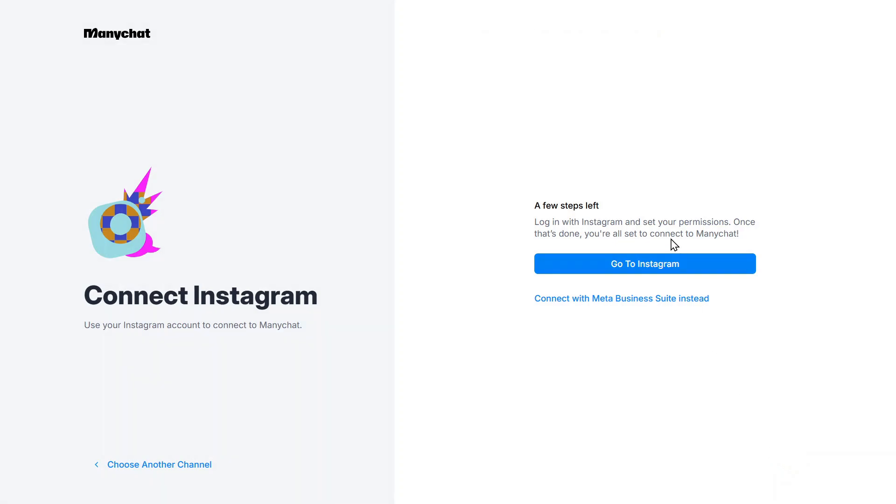
left_click(610, 301)
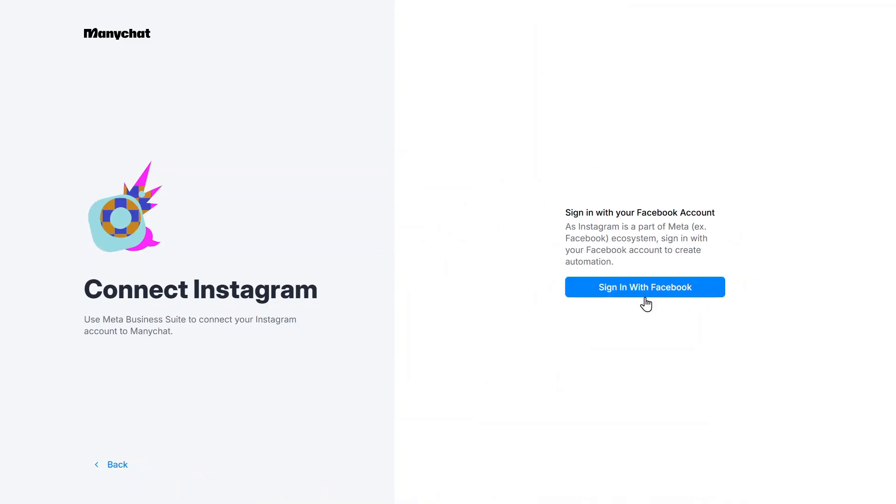
left_click_drag(564, 213, 731, 216)
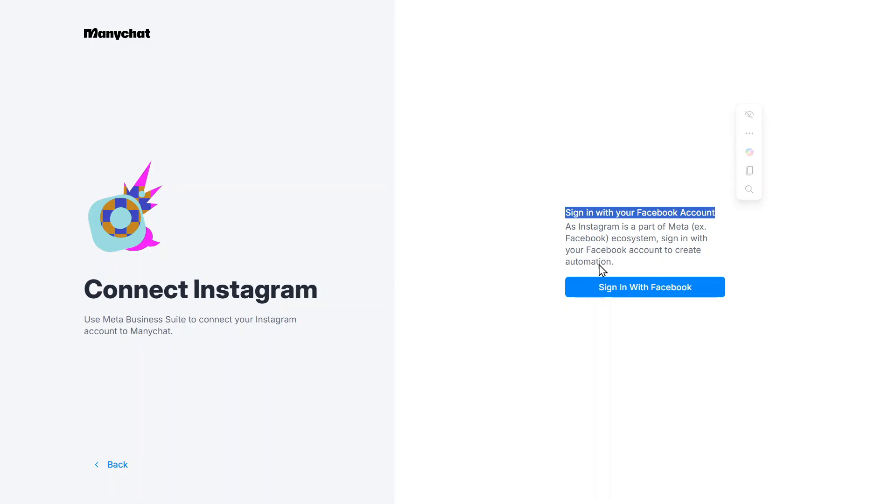
left_click(536, 272)
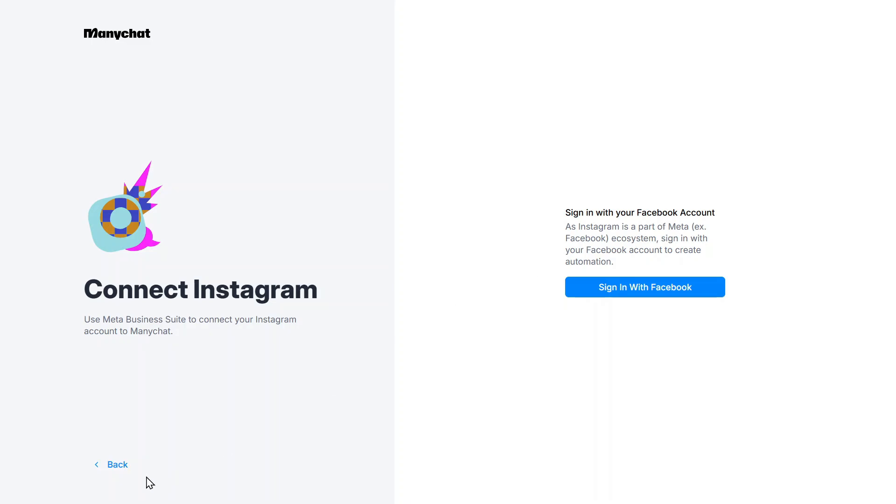
left_click(100, 472)
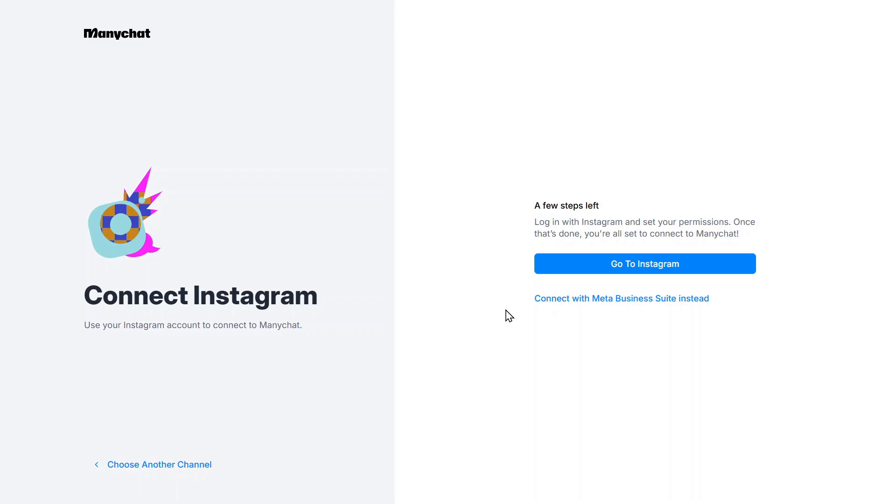
Connect the account directly through Instagram, allow Manychat-IG the requested access, and proceed past the Pro trial offer to the questionnaire
left_click(556, 272)
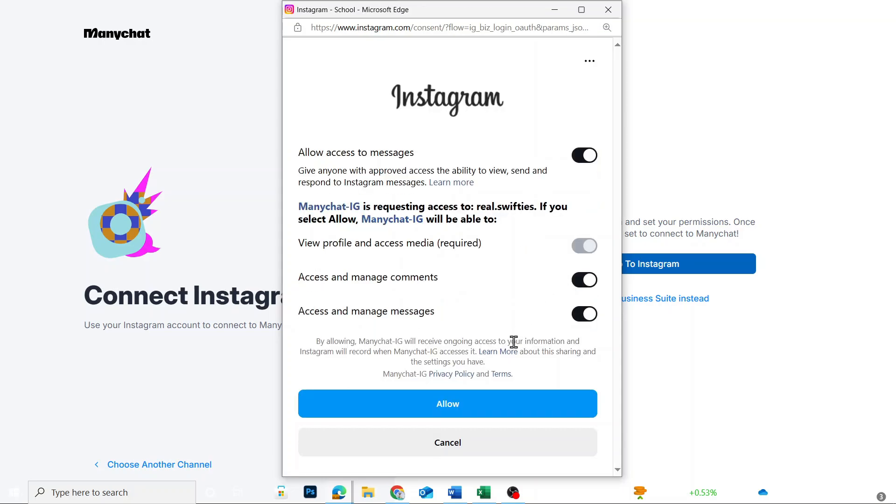
left_click(513, 414)
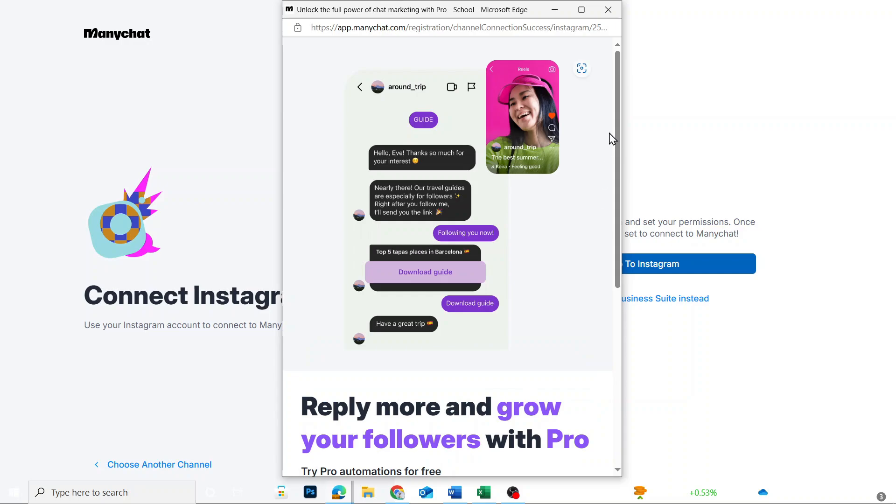
scroll(615, 154, "down", 4)
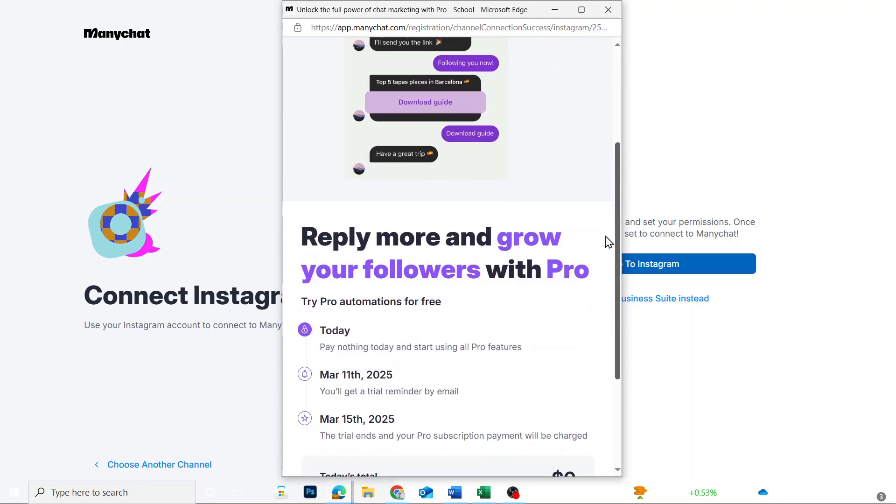
scroll(605, 302, "down", 3)
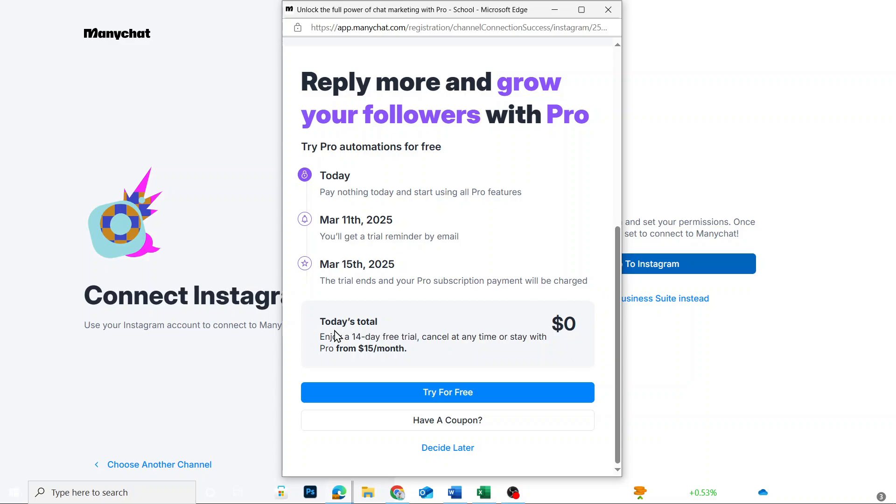
left_click(460, 392)
Answer the strategy questions with Personal use as purpose, Unsure at the moment as intended use, and Personal project as intent
left_click(474, 322)
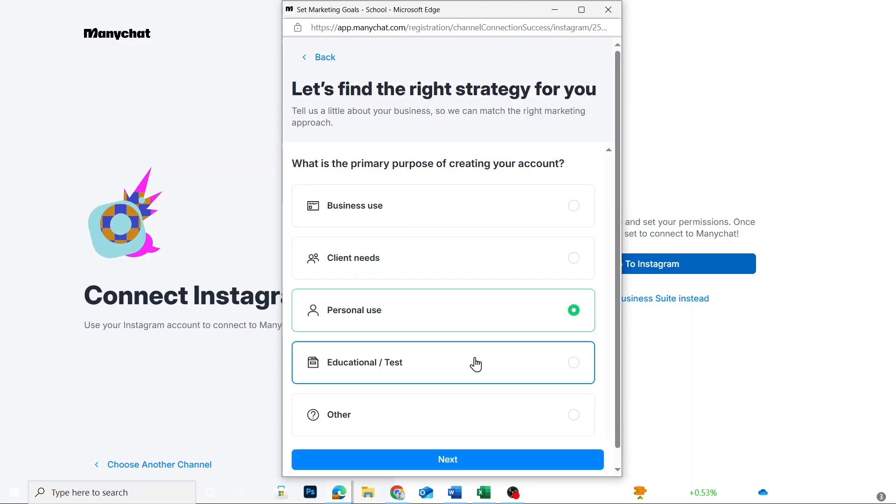
left_click(475, 460)
left_click(472, 384)
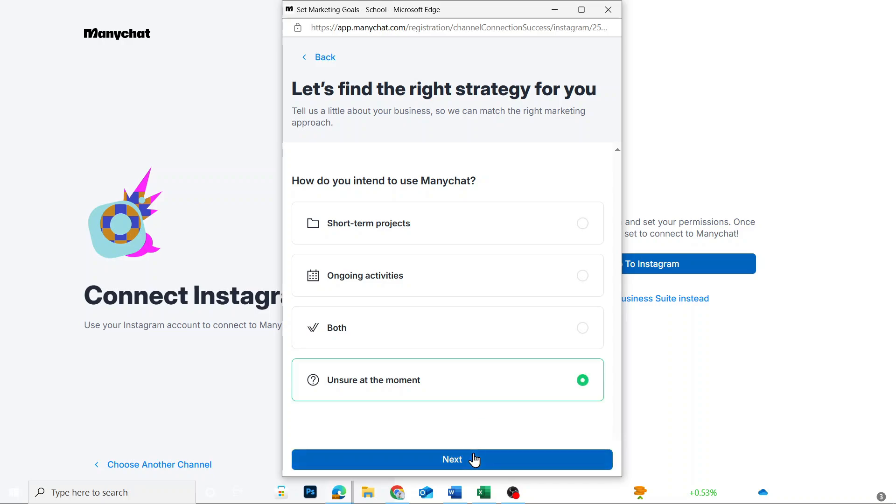
left_click(472, 459)
left_click(474, 359)
left_click(480, 305)
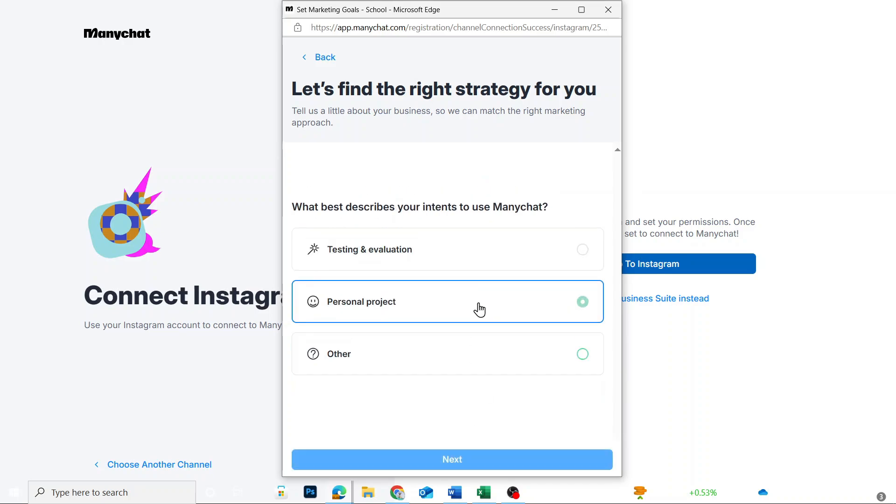
left_click(489, 458)
Choose Creator as the niche and complete the follow-up question to reach the business tools question
scroll(494, 326, "down", 2)
left_click(493, 326)
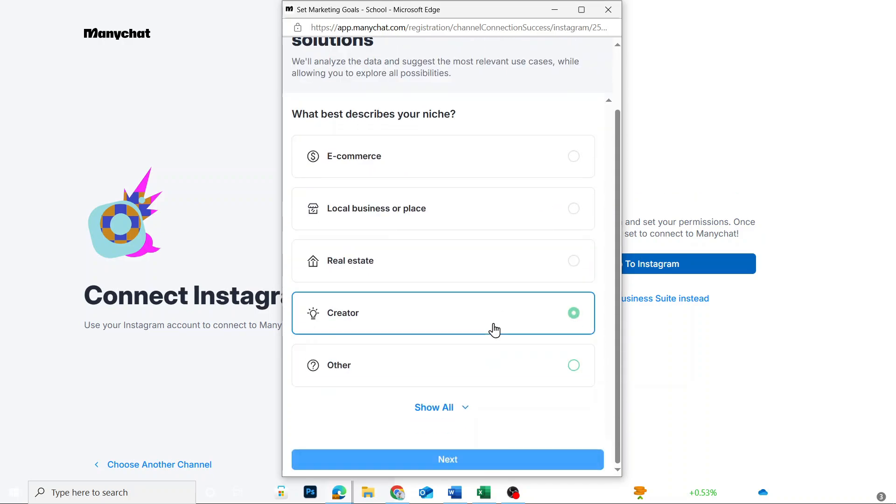
left_click(509, 461)
left_click(504, 369)
left_click(512, 462)
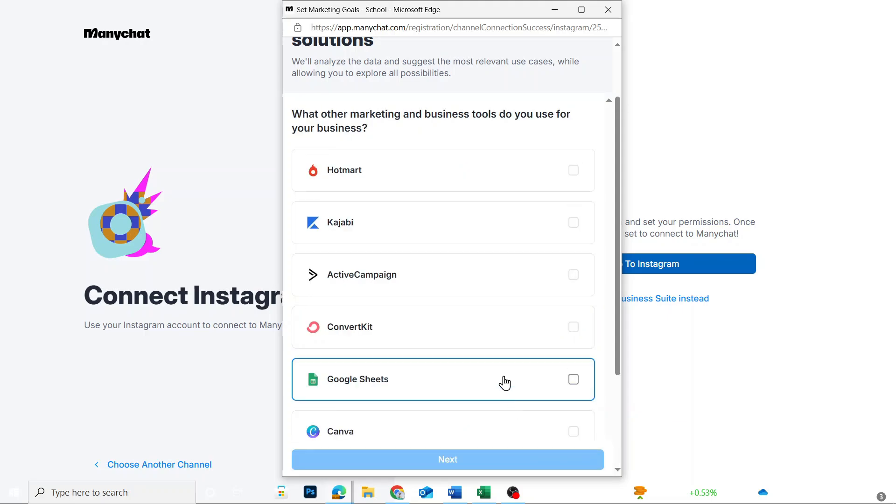
Select None for the other marketing and business tools in use and finish the questionnaire to enter the account
scroll(504, 182, "down", 3)
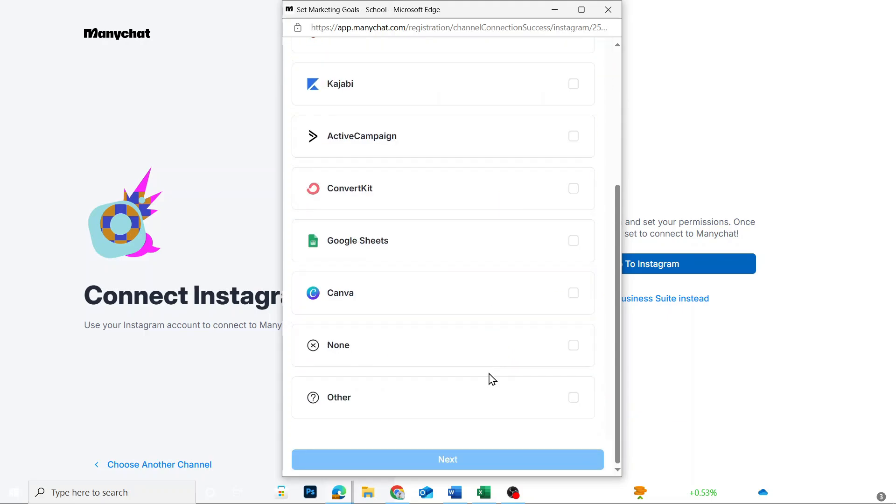
scroll(490, 377, "up", 2)
scroll(467, 345, "down", 3)
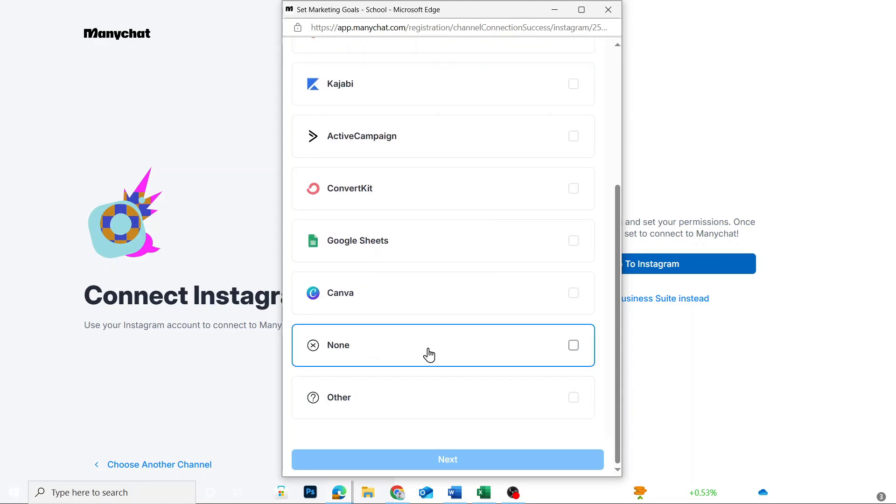
left_click(416, 346)
left_click(455, 465)
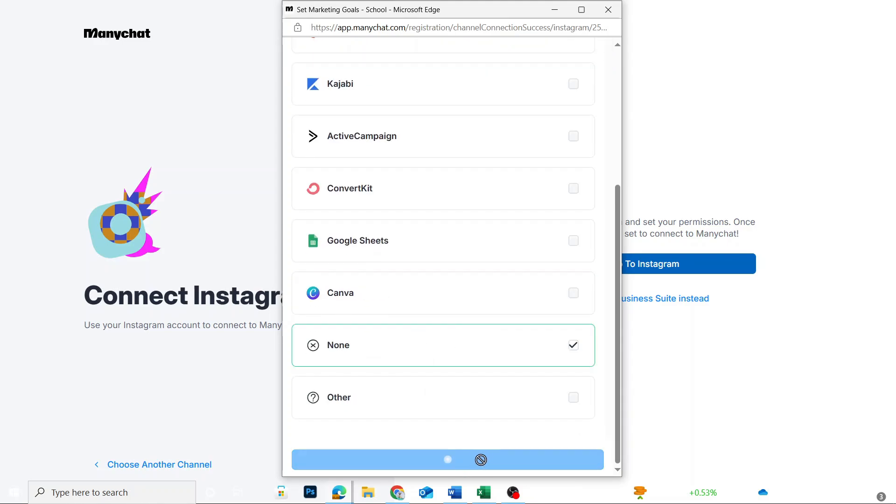
left_click(466, 381)
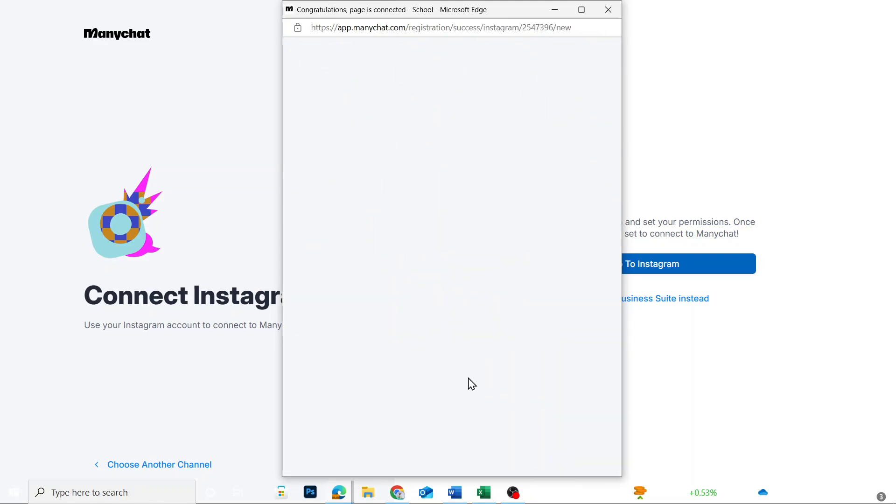
Maximize the Manychat window and look over the Home, Contacts, Automation and Live Chat sections, including the closed conversations
left_click(584, 8)
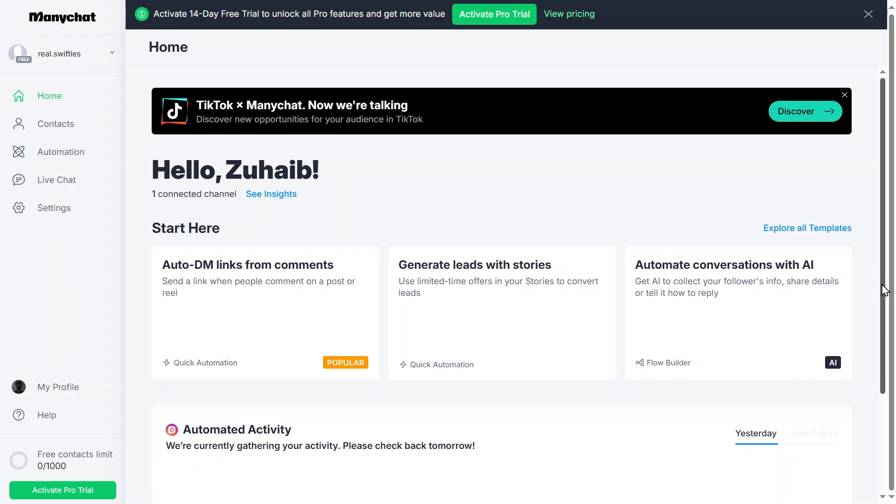
left_click_drag(883, 289, 881, 435)
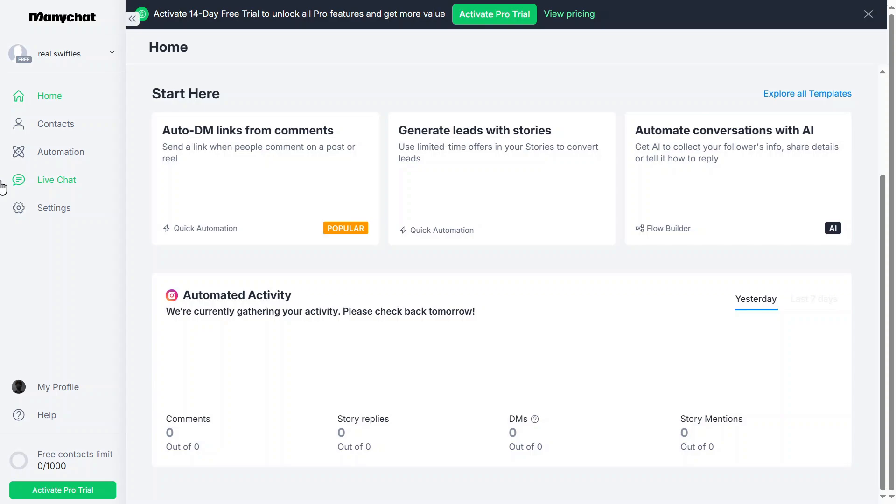
left_click(56, 126)
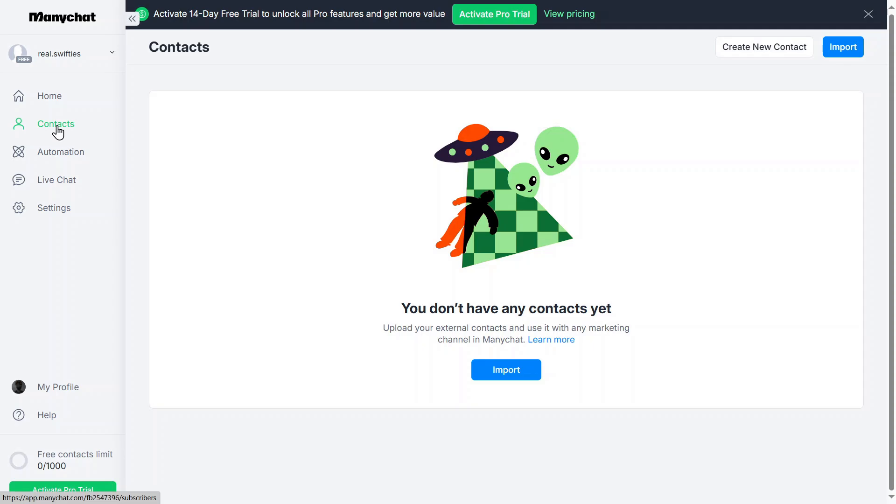
left_click(57, 160)
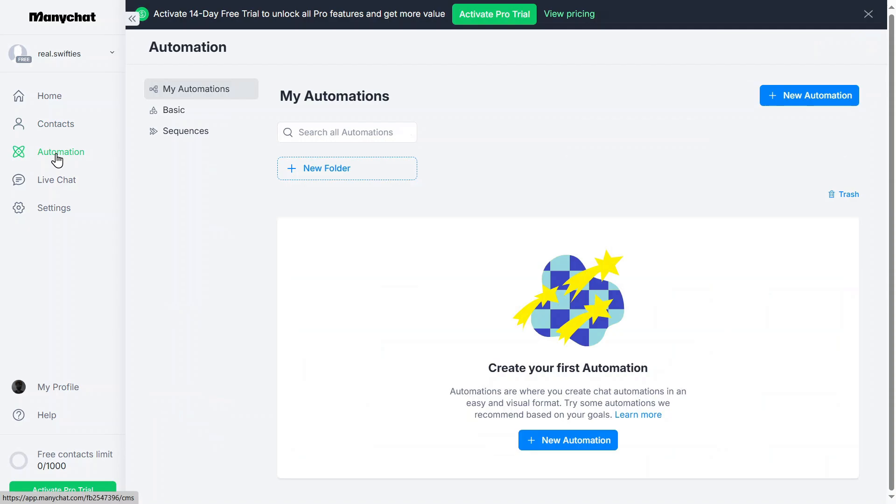
left_click(54, 187)
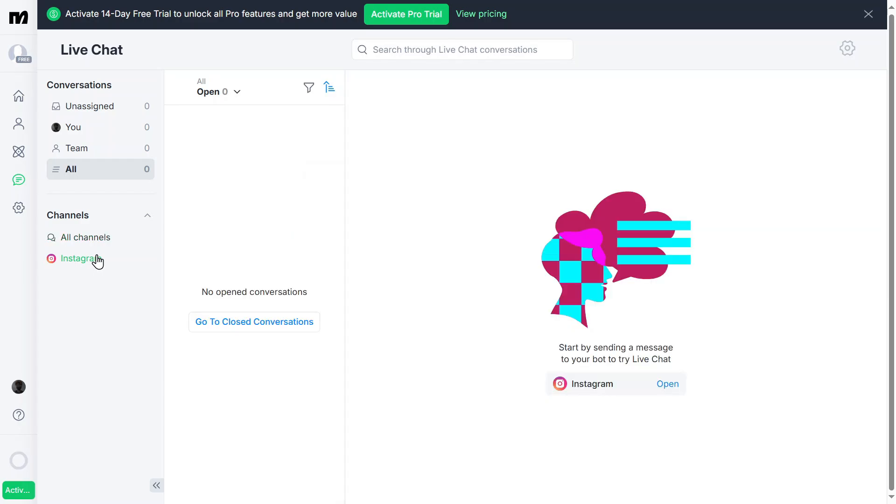
left_click(271, 326)
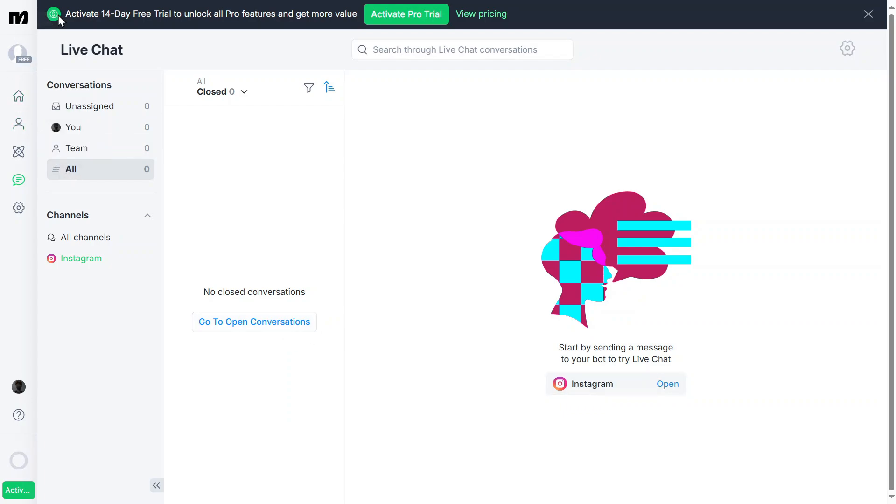
left_click(44, 19)
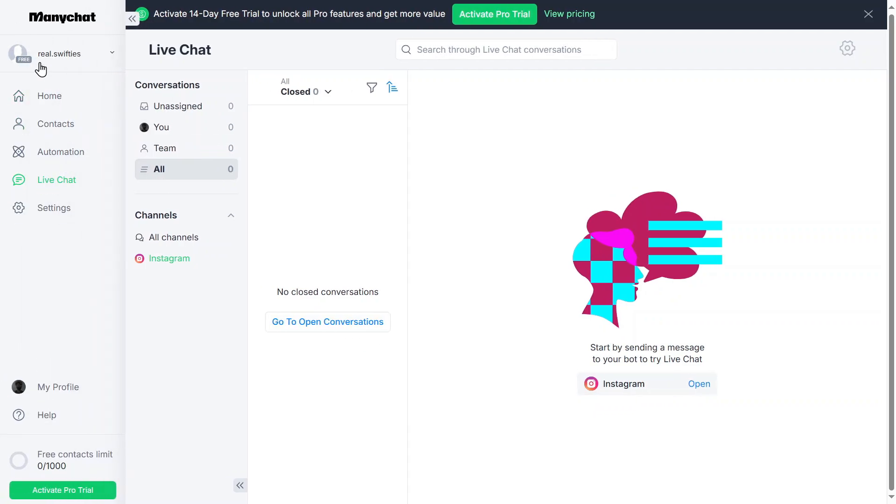
Create a new automation from scratch and open the untitled automation in the flow builder
left_click(52, 153)
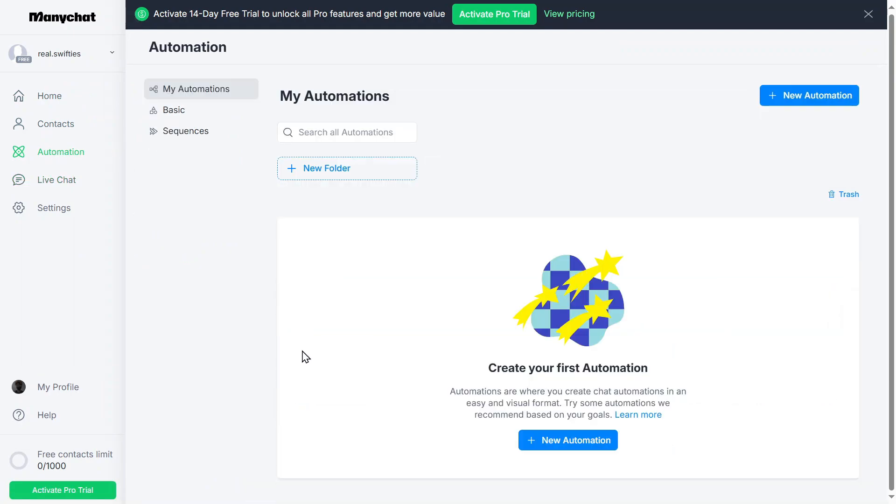
left_click(592, 453)
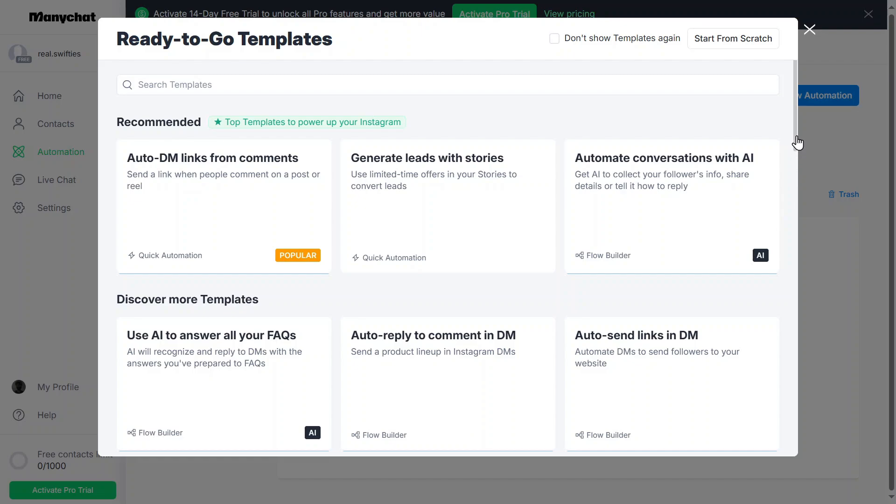
left_click(753, 45)
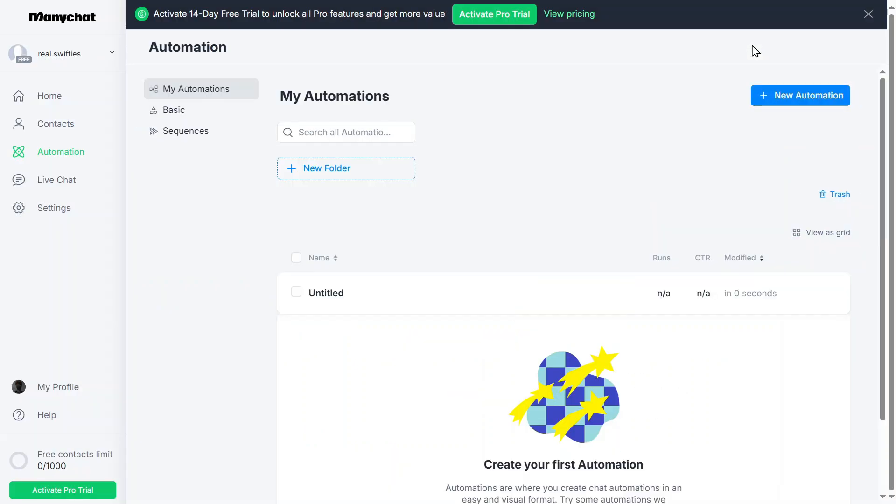
left_click(337, 304)
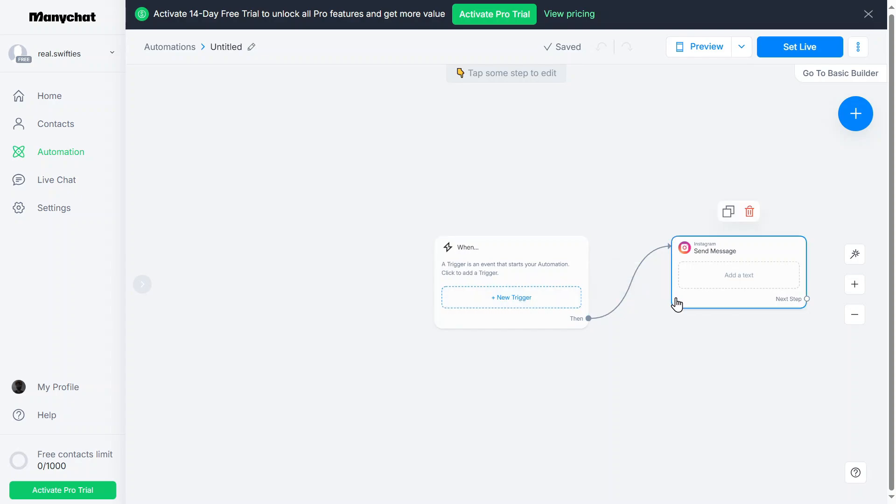
Set up a "User sends a message" Instagram trigger that detects specific words, with message contains "Price" as the condition
left_click(484, 275)
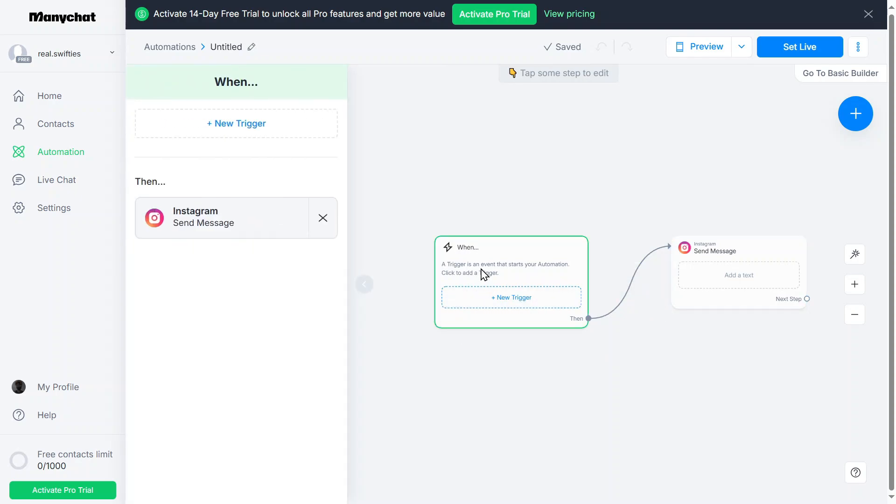
left_click(270, 134)
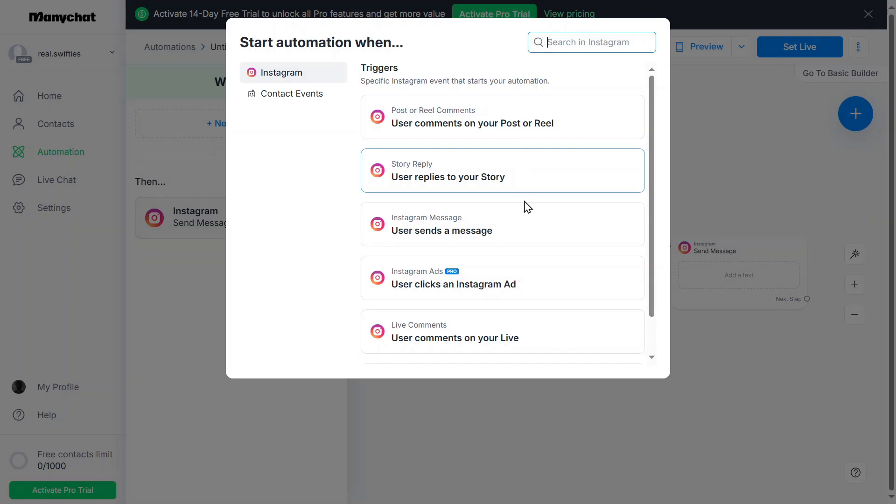
scroll(526, 206, "down", 1)
left_click(531, 185)
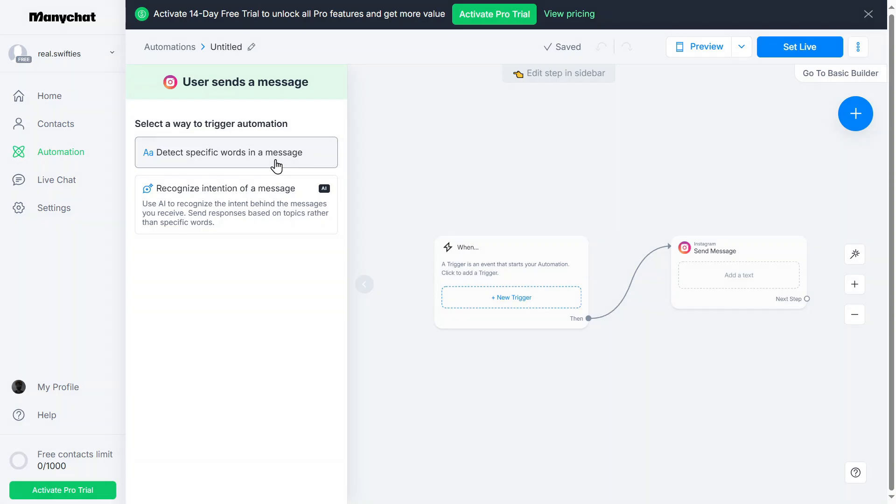
left_click(277, 165)
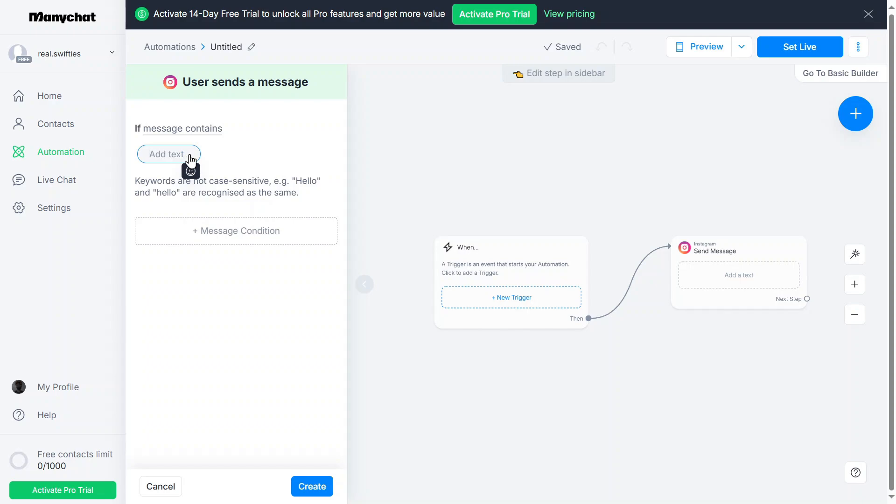
type("Price")
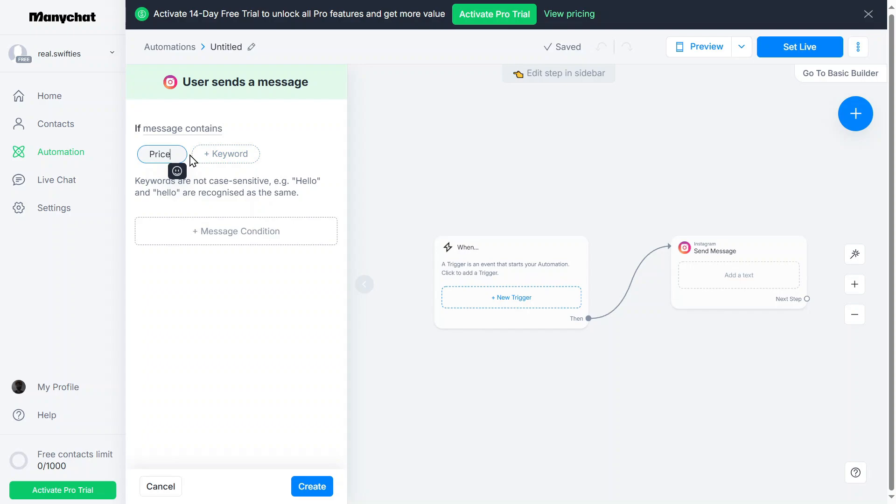
left_click(321, 160)
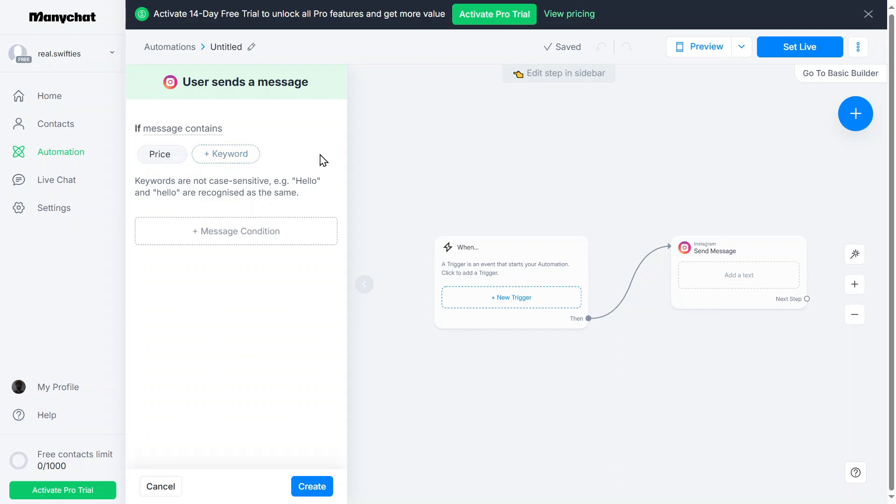
Try a second message condition, "Message doesn't contain" with the keyword "Hey", and remove it from the trigger
left_click(236, 239)
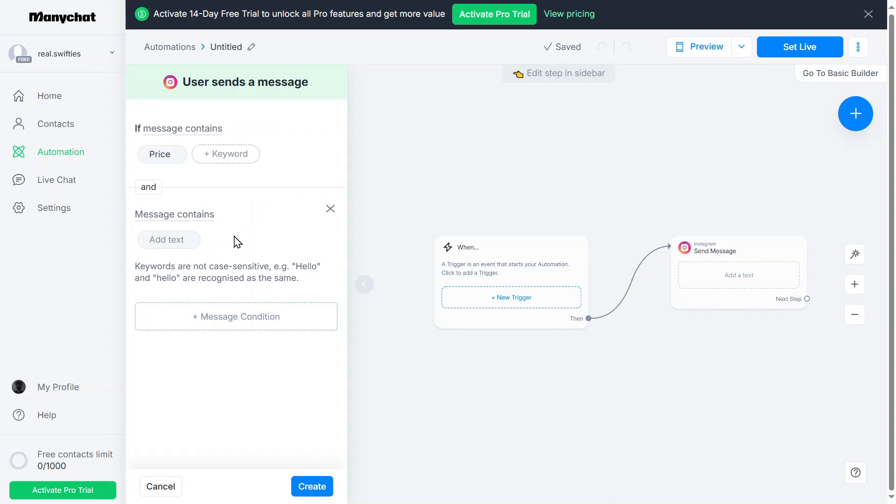
left_click(167, 218)
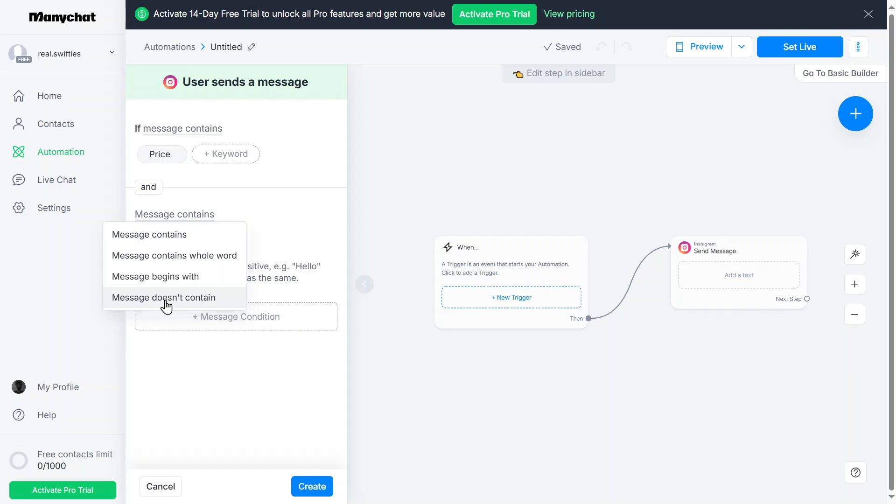
left_click(167, 299)
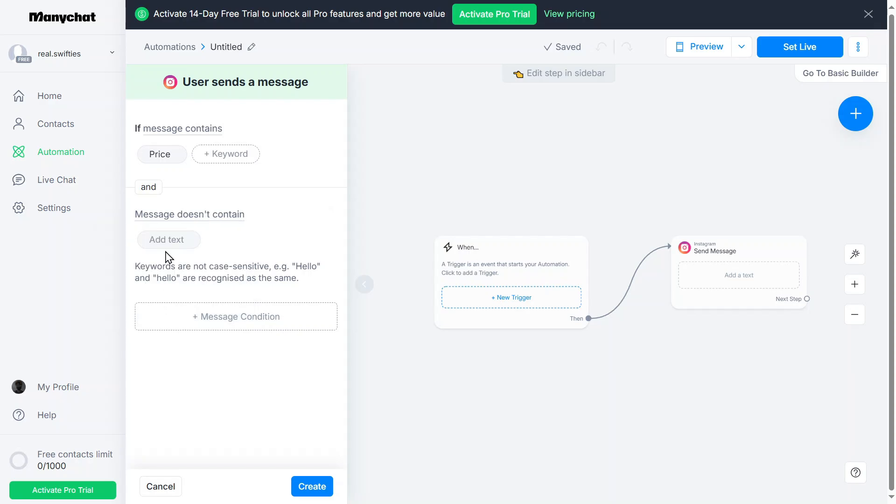
left_click(166, 239)
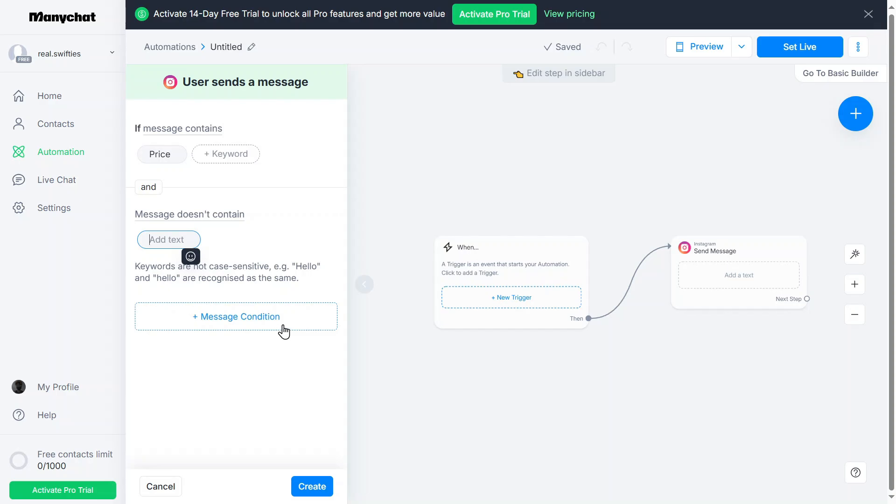
type("Hey")
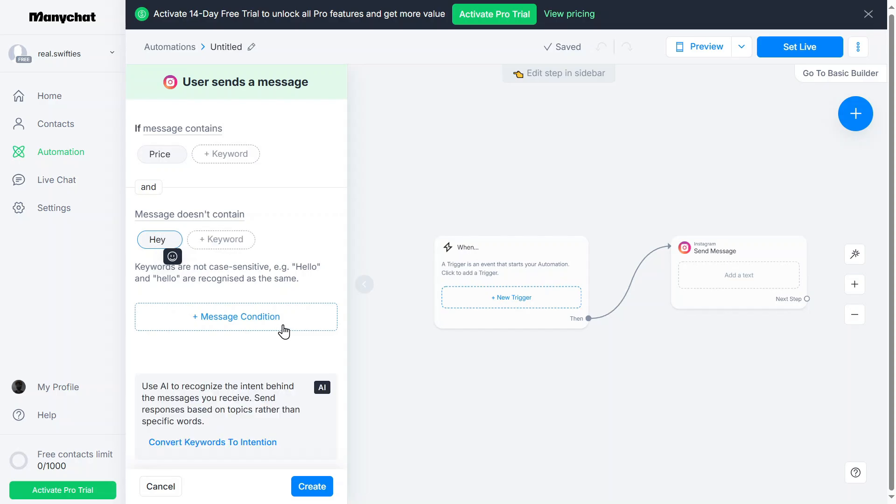
left_click(291, 257)
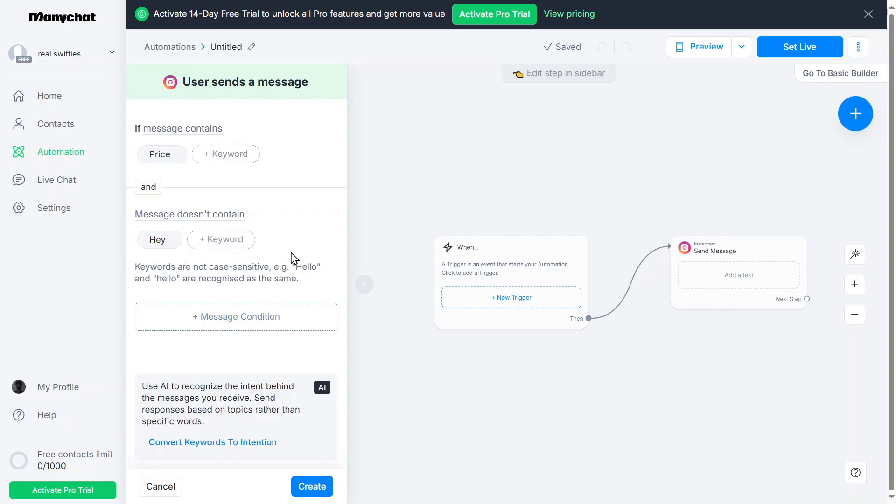
mouse_move(303, 230)
left_click(329, 210)
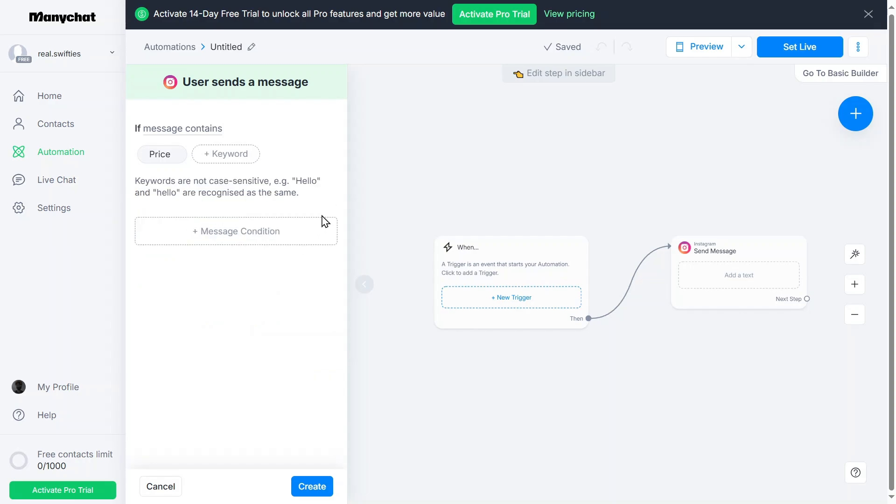
Create the keyword trigger for messages containing "Price"
left_click(321, 496)
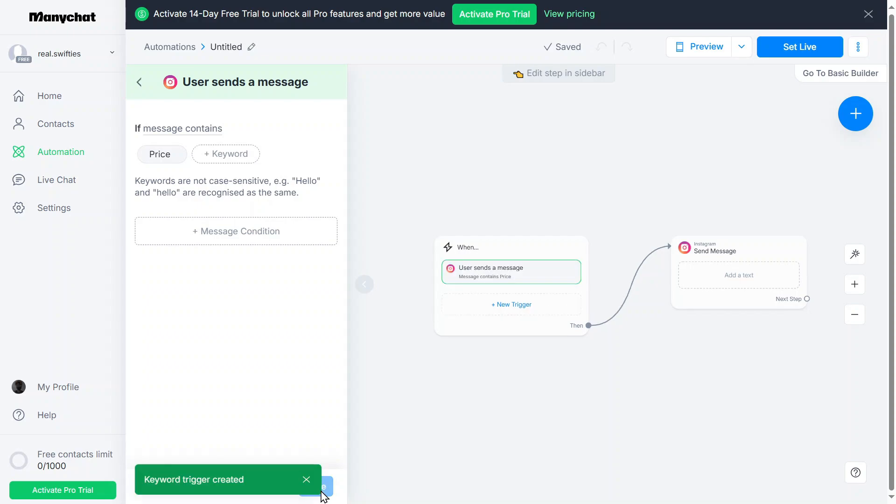
left_click(307, 488)
Set the Send Message step's text to "Hey, thanks for contacting me. Here is a link to all the product prices."
scroll(794, 315, "up", 3)
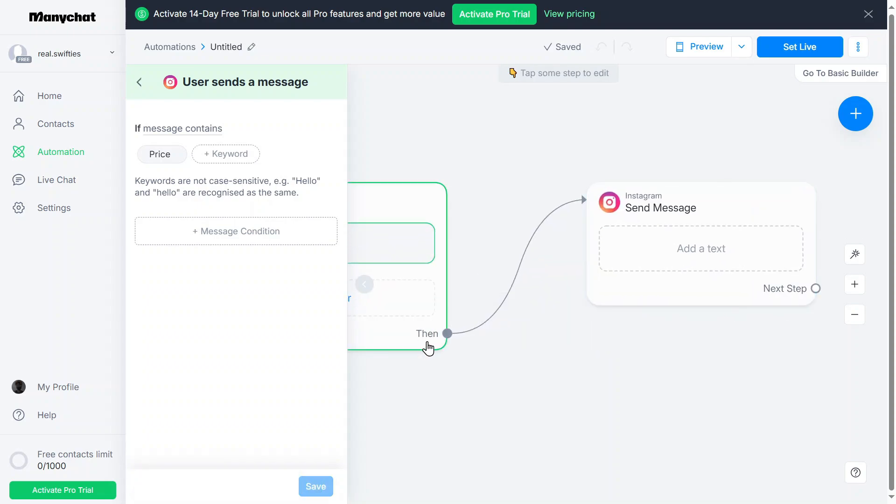
scroll(429, 345, "left", 2)
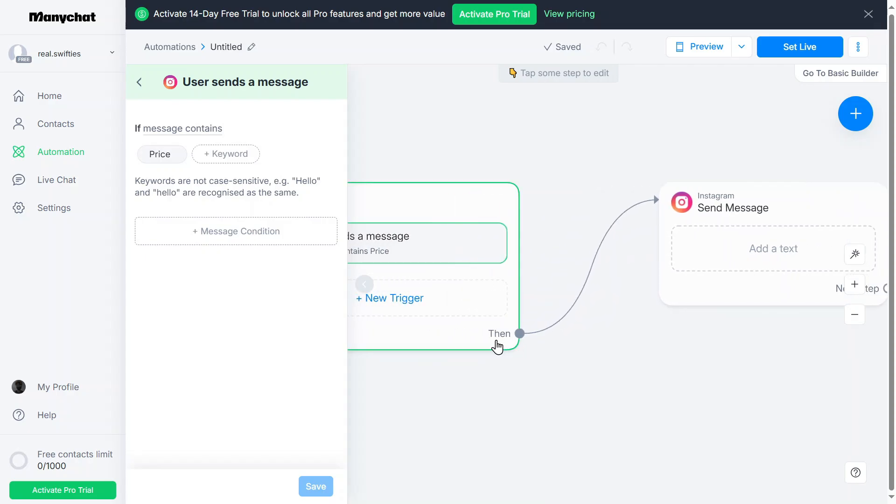
scroll(687, 267, "right", 3)
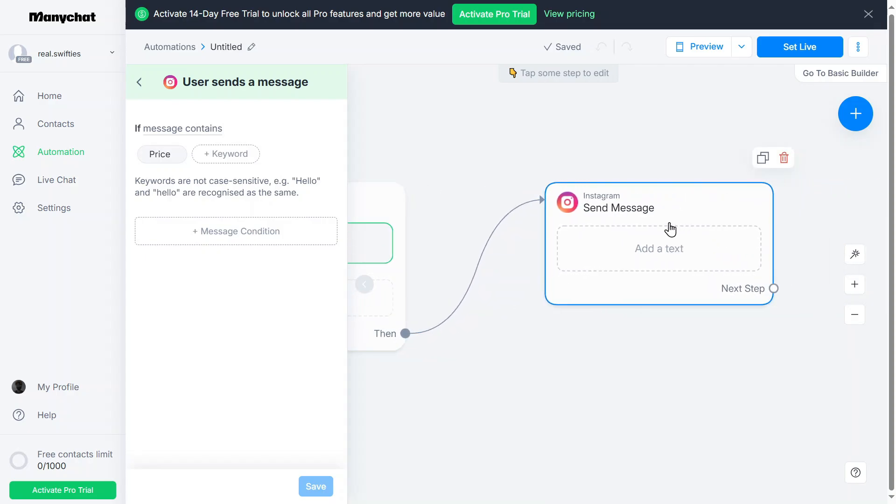
left_click(635, 216)
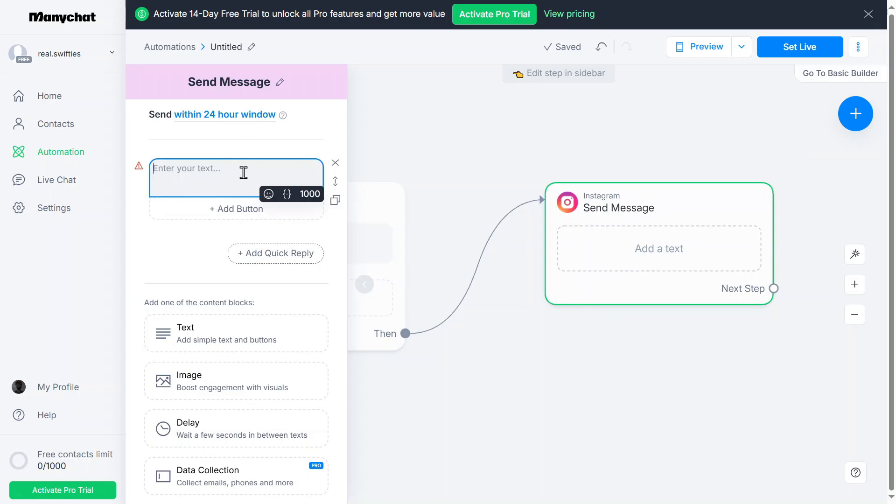
type("Hey, thn")
key("BackSpace")
type("anks for contacting me. Here")
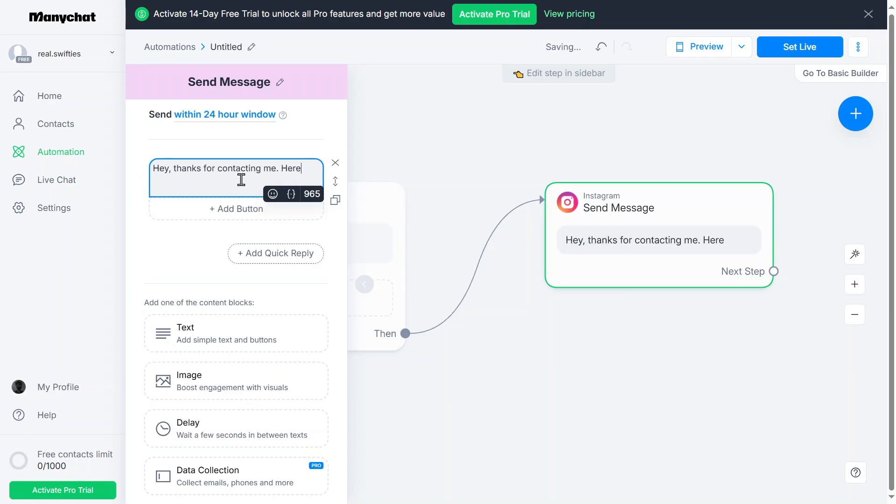
type(" is a link to all the product prices.")
left_click(205, 249)
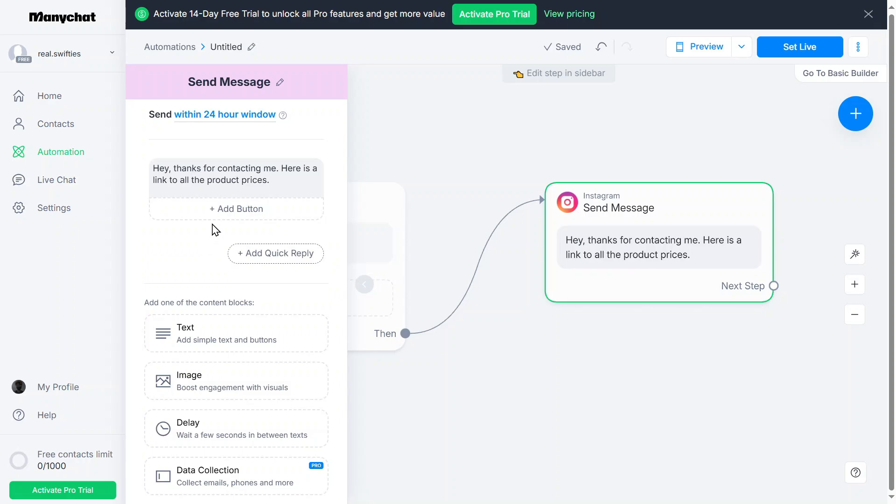
Add a button to the Send Message text that opens the website calza.com, keeping its default title
left_click(220, 210)
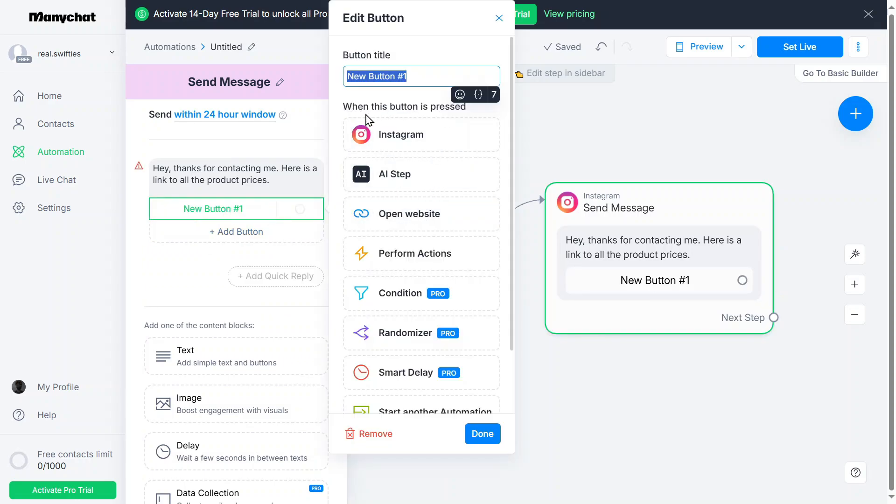
scroll(430, 289, "down", 2)
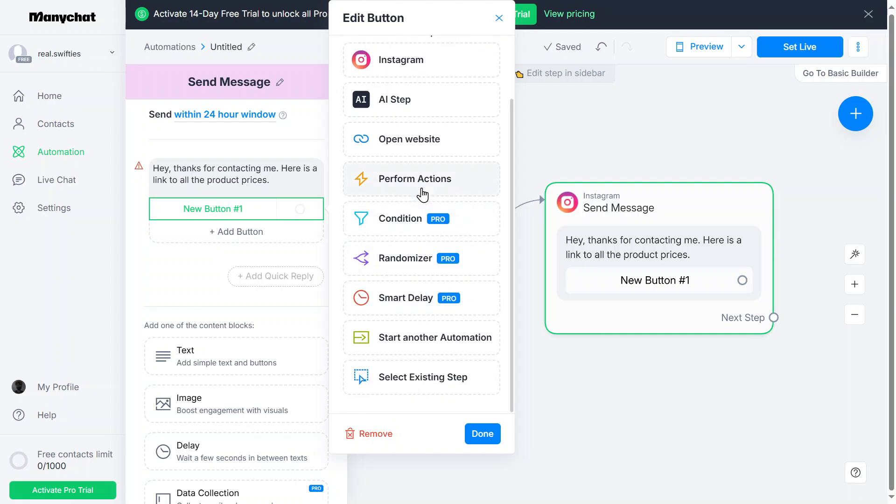
left_click(425, 155)
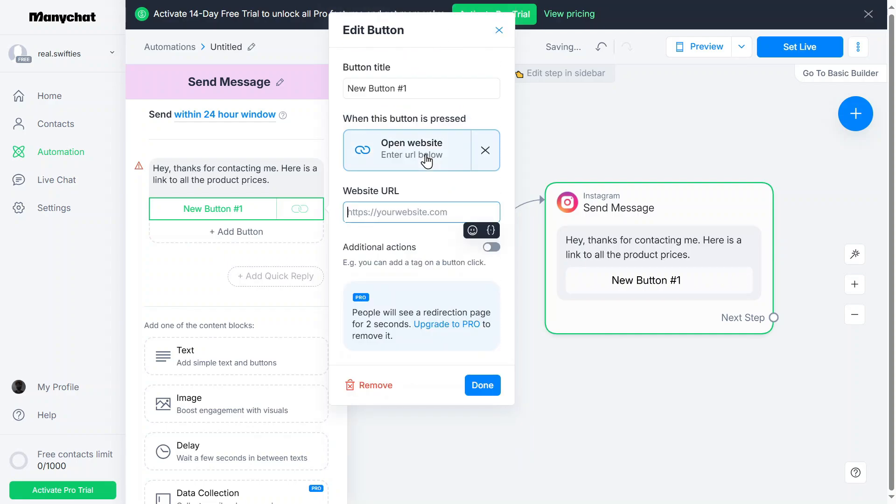
type("calza.com")
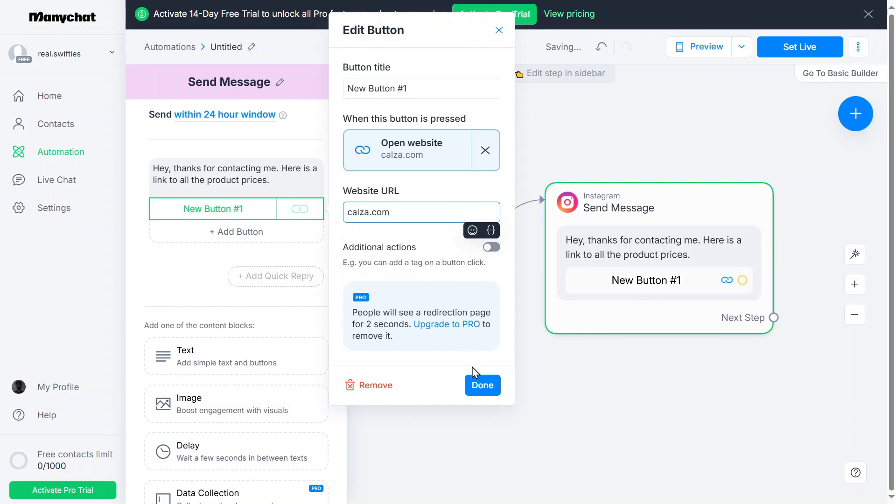
left_click(482, 386)
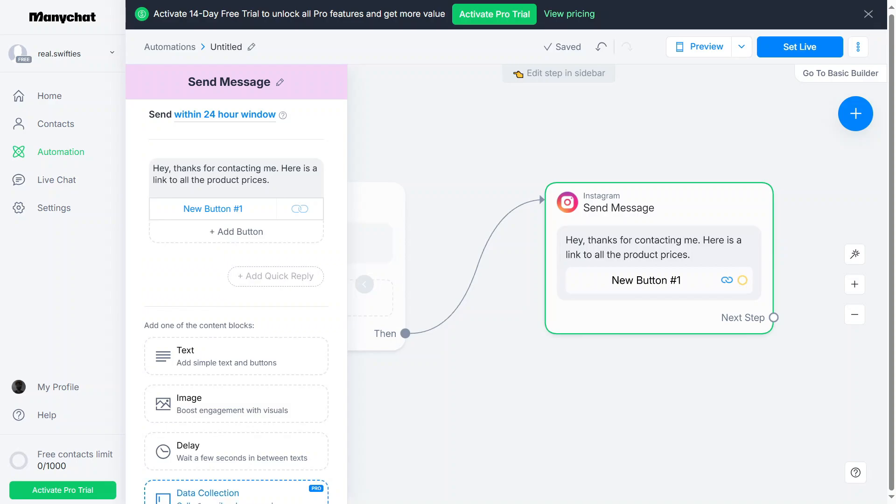
View the additional content block options for the message, and set the automation live
scroll(330, 322, "down", 3)
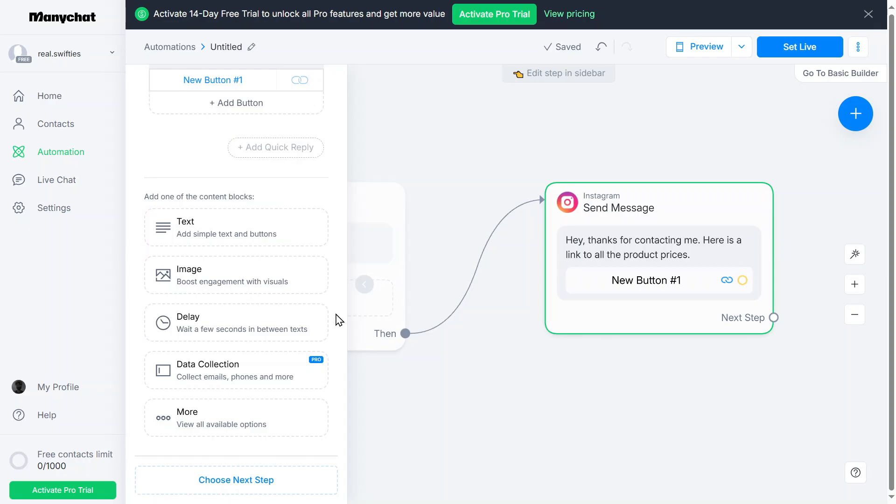
left_click(295, 422)
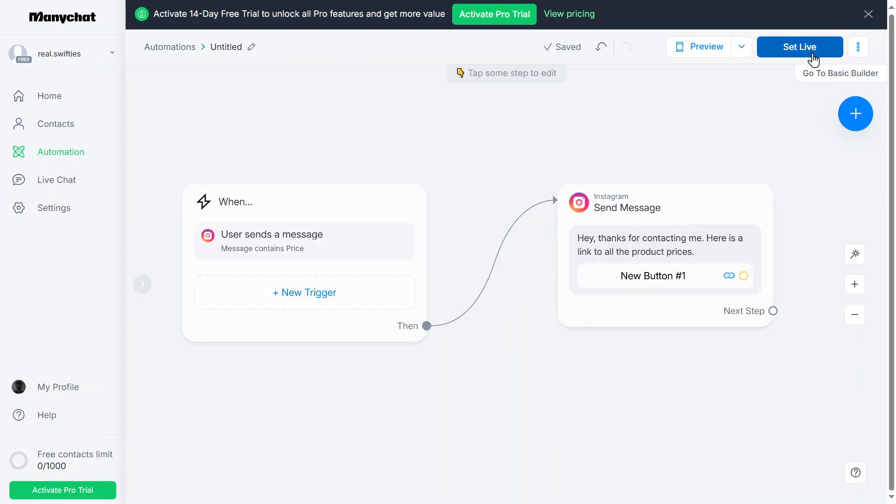
left_click(807, 56)
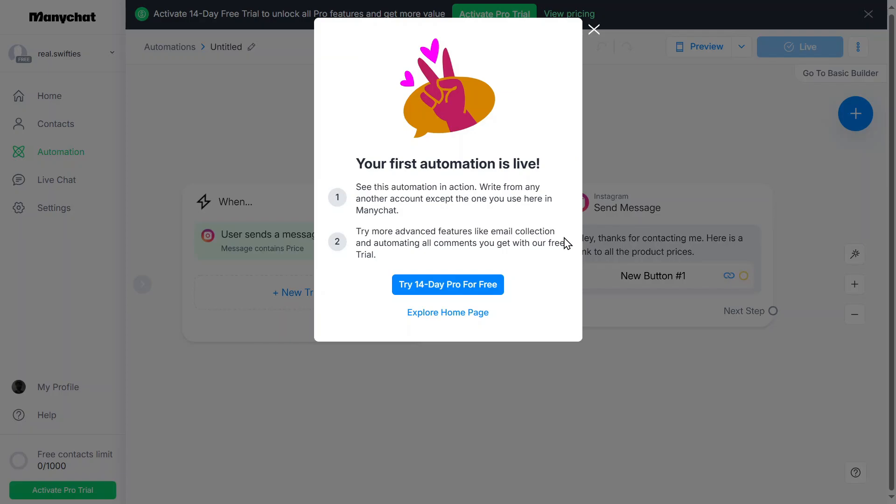
left_click(601, 29)
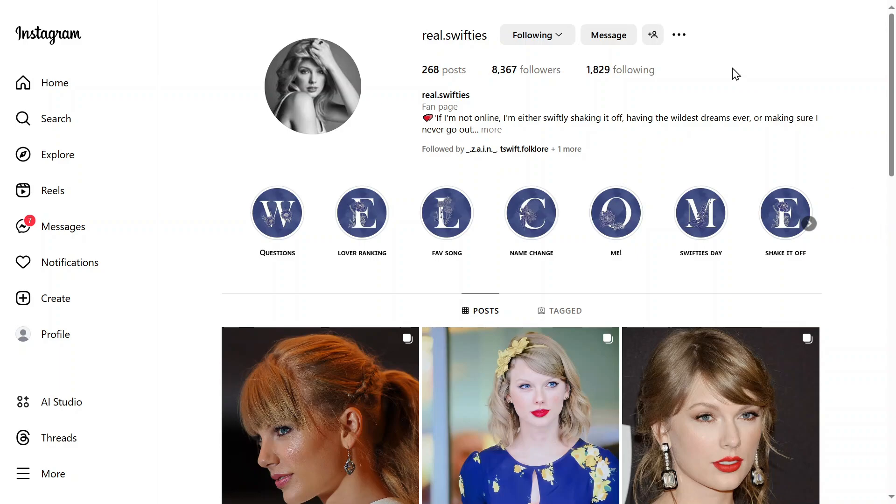
Switch to Instagram, send "Price" to the connected account from its profile, and open the link button in the automated reply
left_click(615, 41)
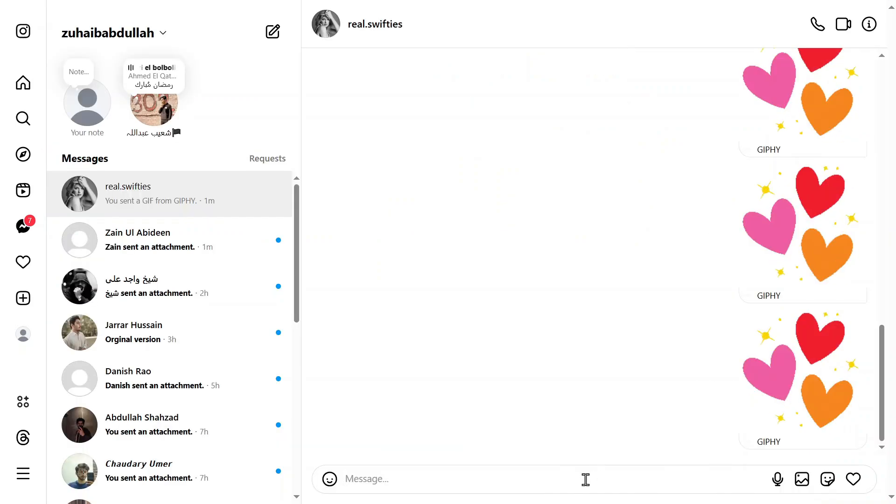
type("Price")
key("Return")
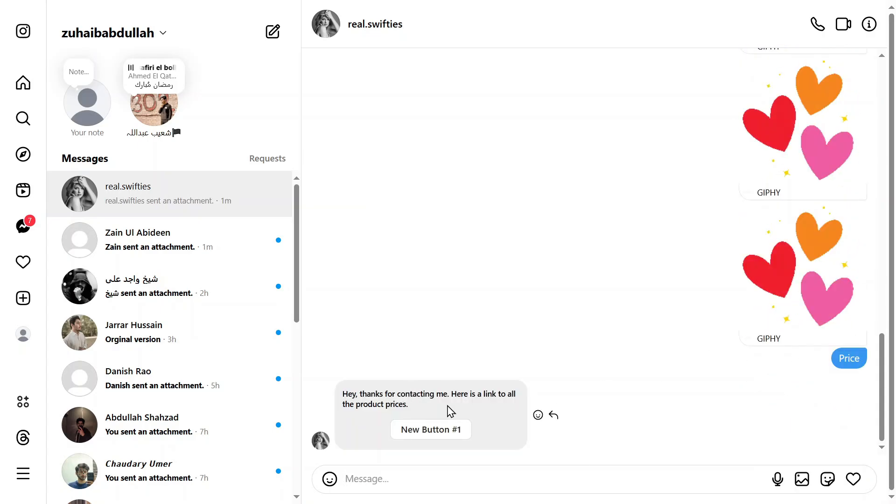
left_click(462, 430)
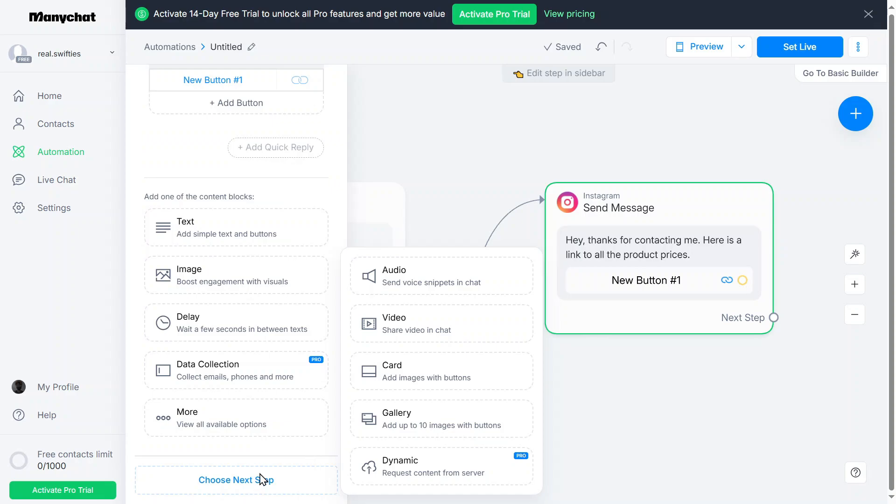
In Manychat, examine the content blocks and the step types that can follow the Send Message step
scroll(292, 210, "up", 3)
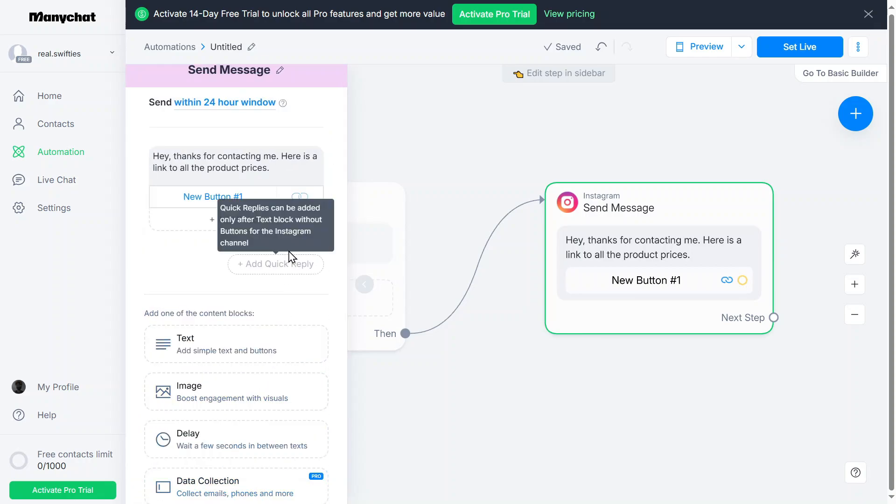
scroll(306, 263, "down", 3)
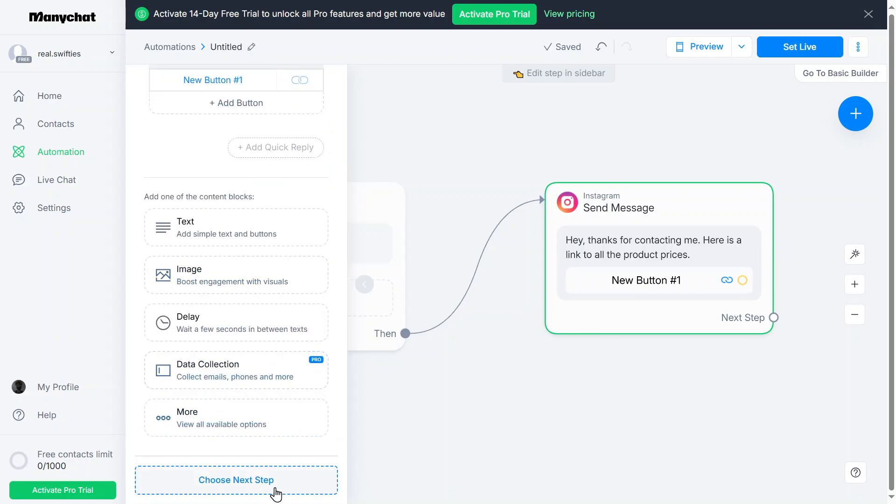
left_click(276, 490)
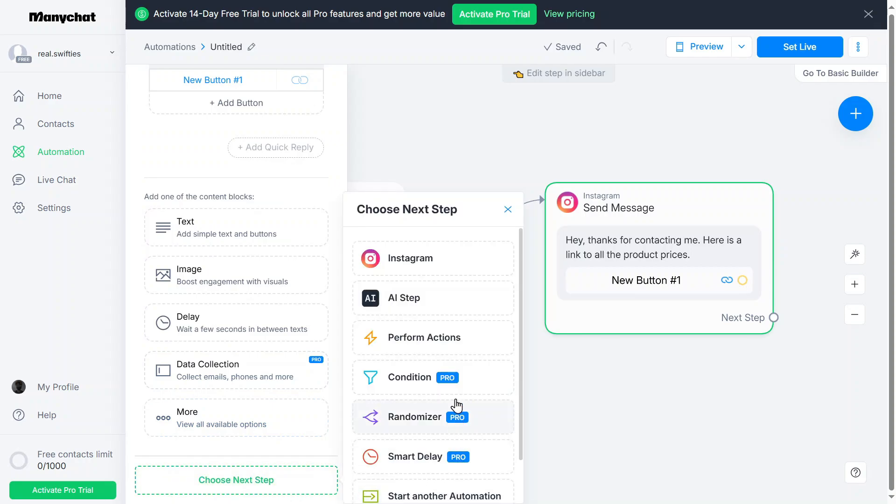
scroll(455, 411, "down", 1)
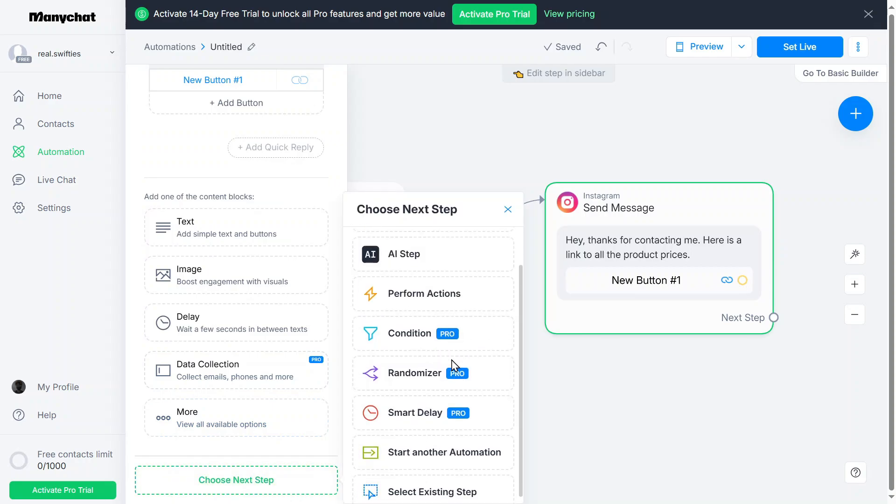
left_click(317, 189)
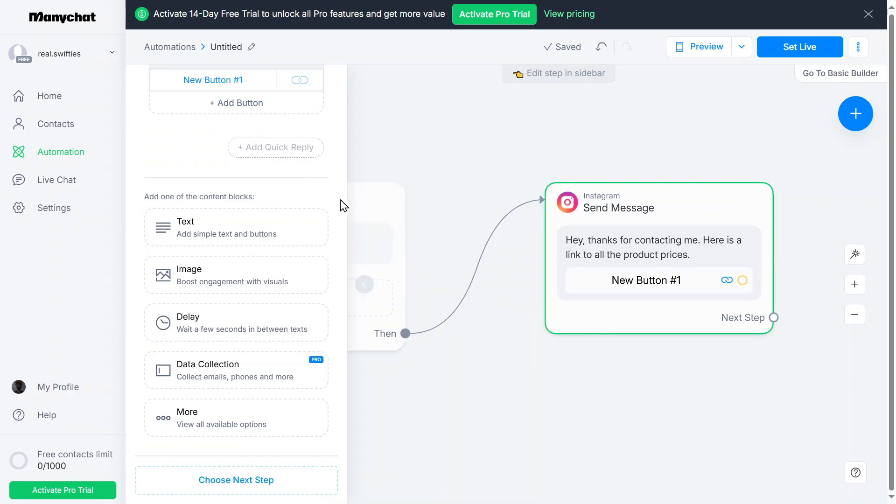
left_click_drag(774, 318, 819, 250)
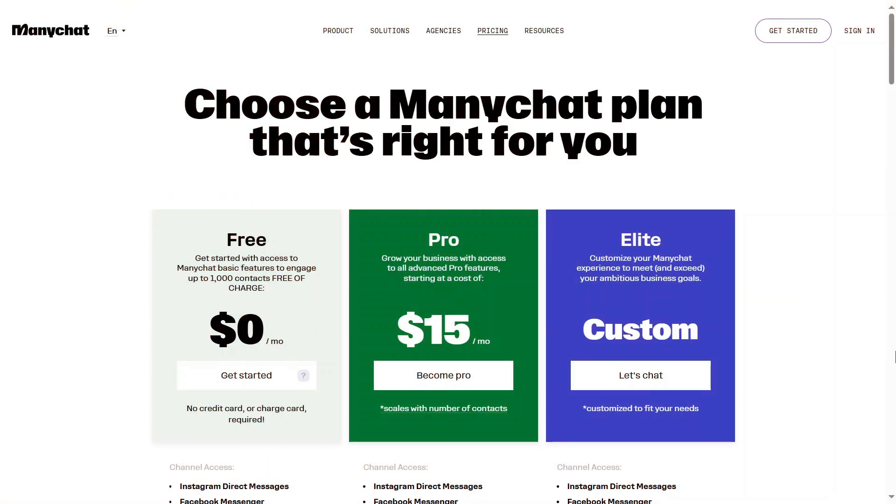